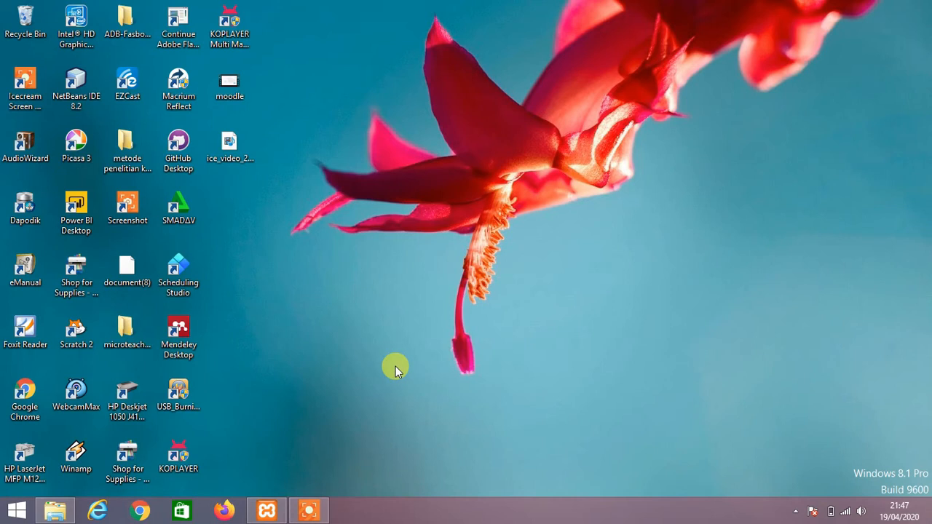
Start the Apache and MySQL servers in the XAMPP Control Panel.
left_click(347, 390)
left_click(277, 506)
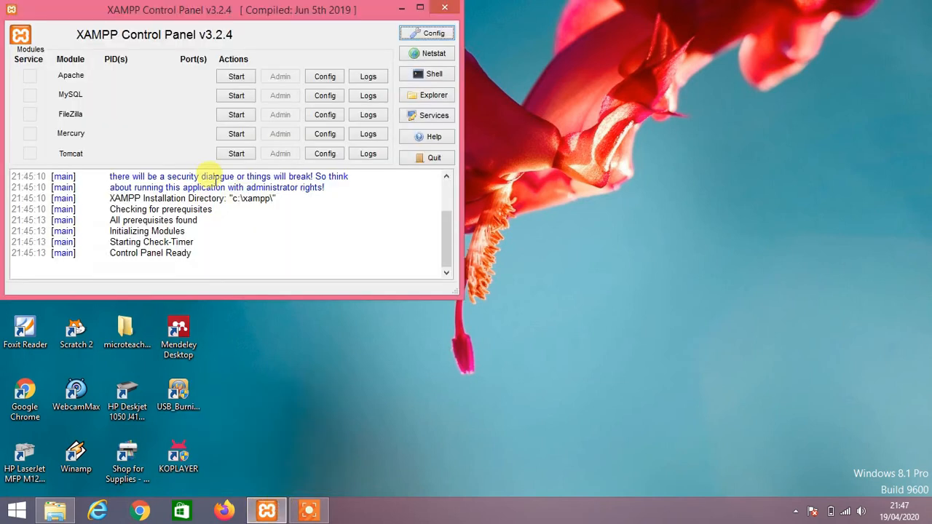
left_click(246, 81)
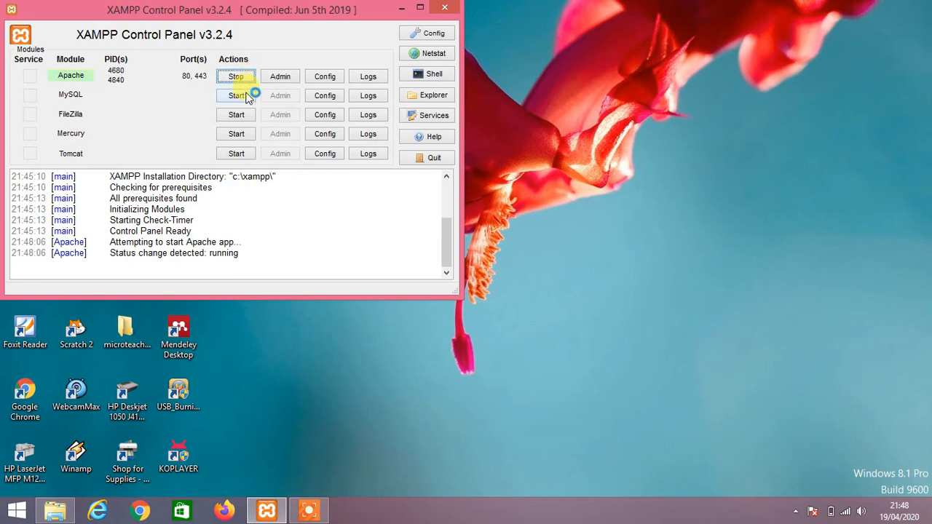
left_click(246, 95)
Nudge the control panel window aside and launch Firefox.
left_click(315, 29)
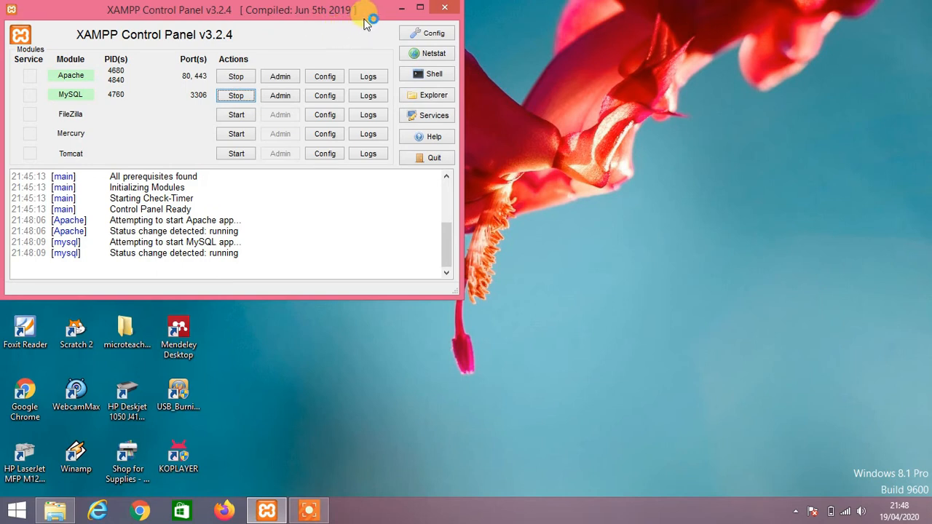
left_click_drag(366, 23, 378, 28)
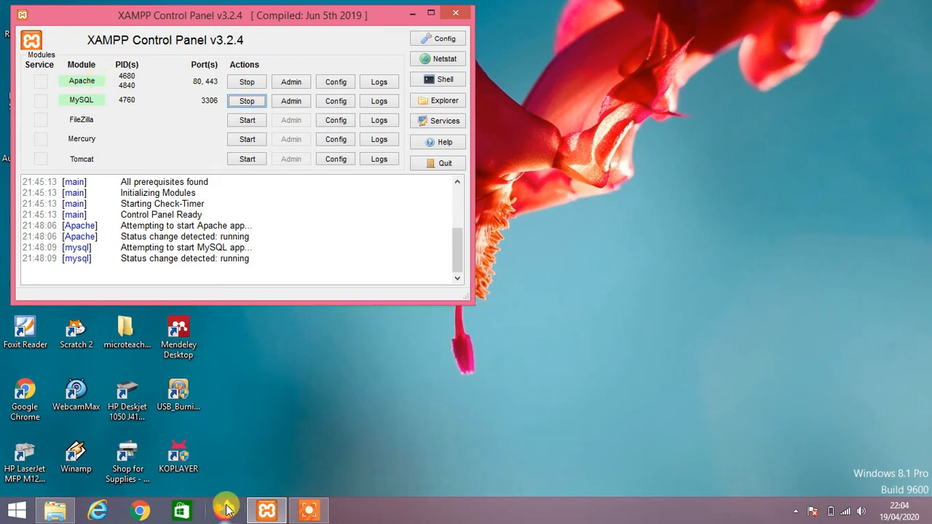
left_click(225, 509)
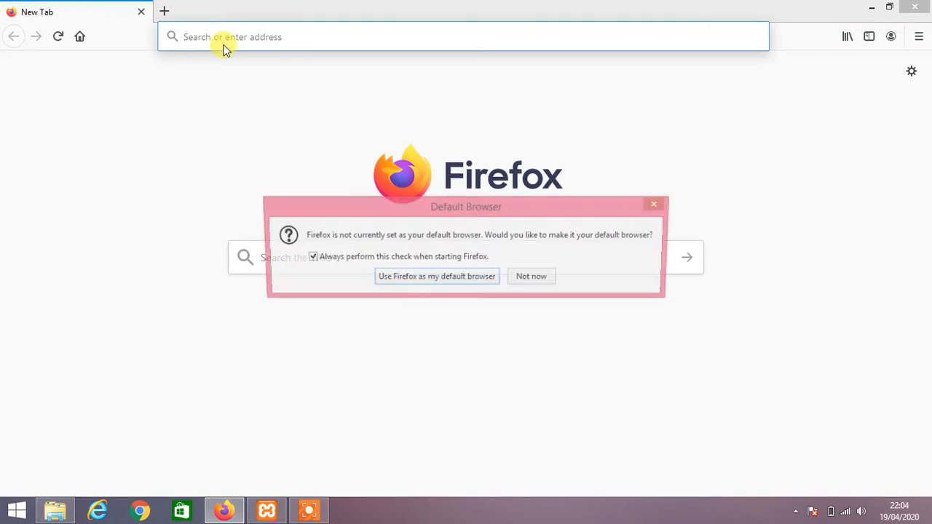
Dismiss the default-browser prompt and search the web for 'moodle'.
left_click(525, 273)
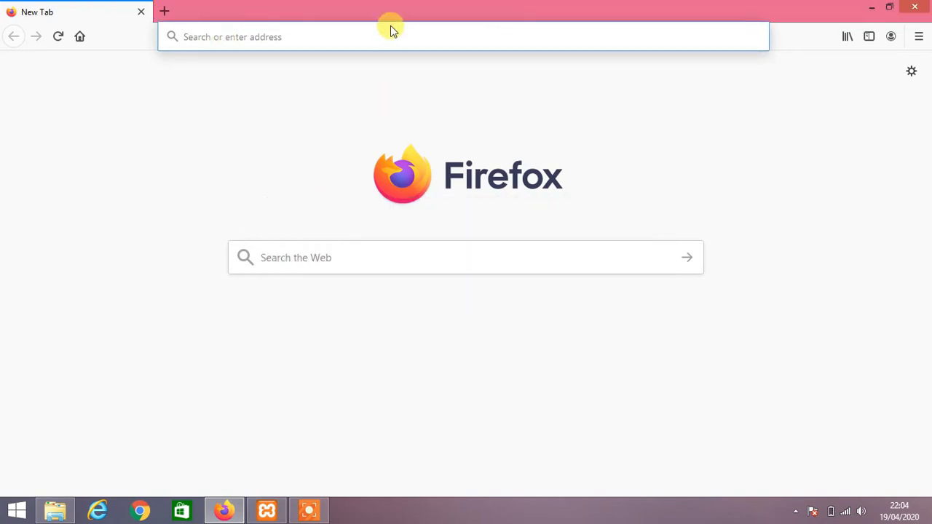
left_click(428, 251)
type("m")
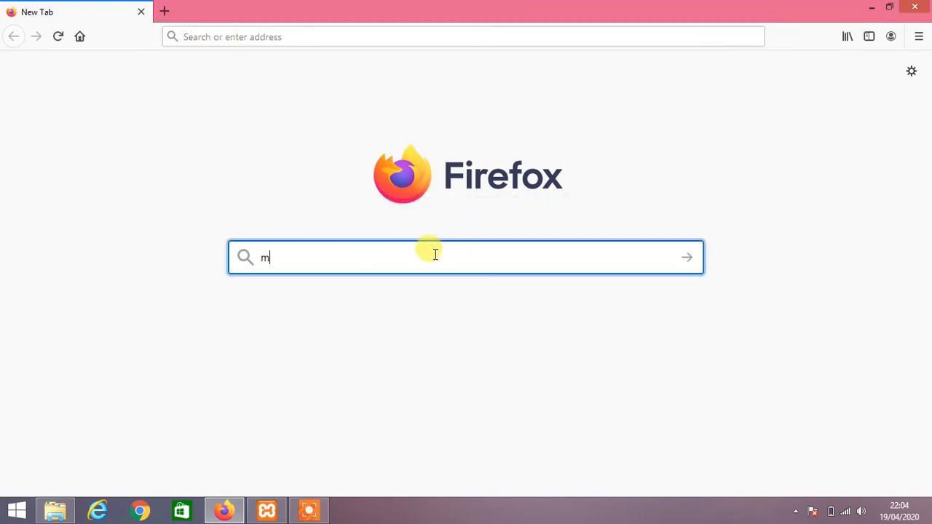
type("oodle")
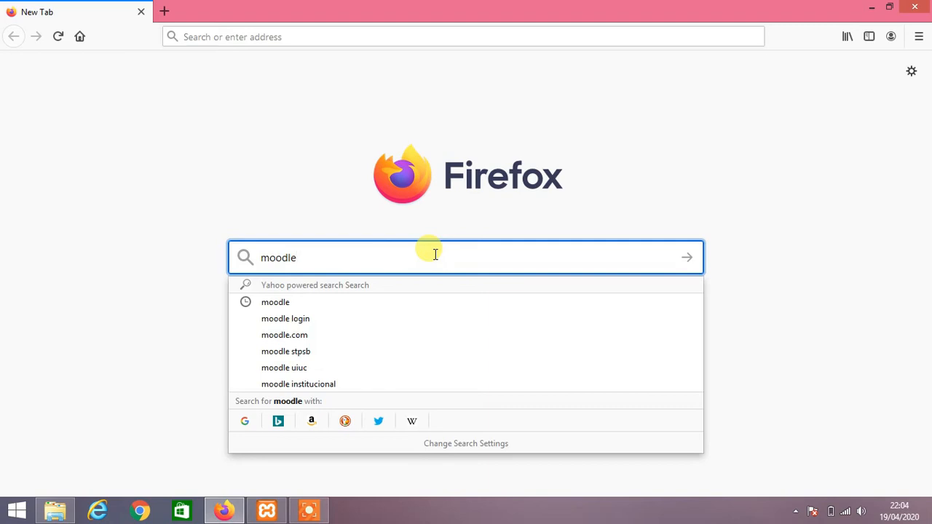
key("Return")
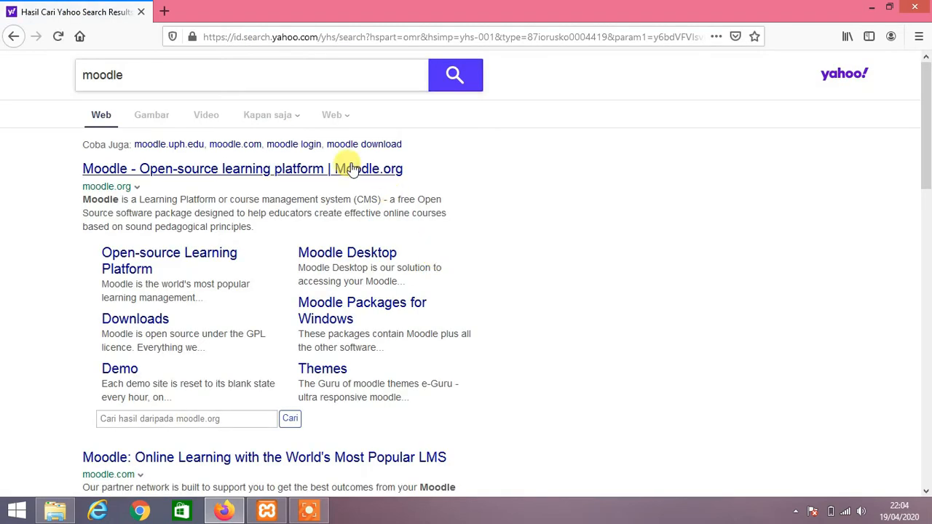
Open the Moodle.org search result in a new tab.
left_click(223, 169)
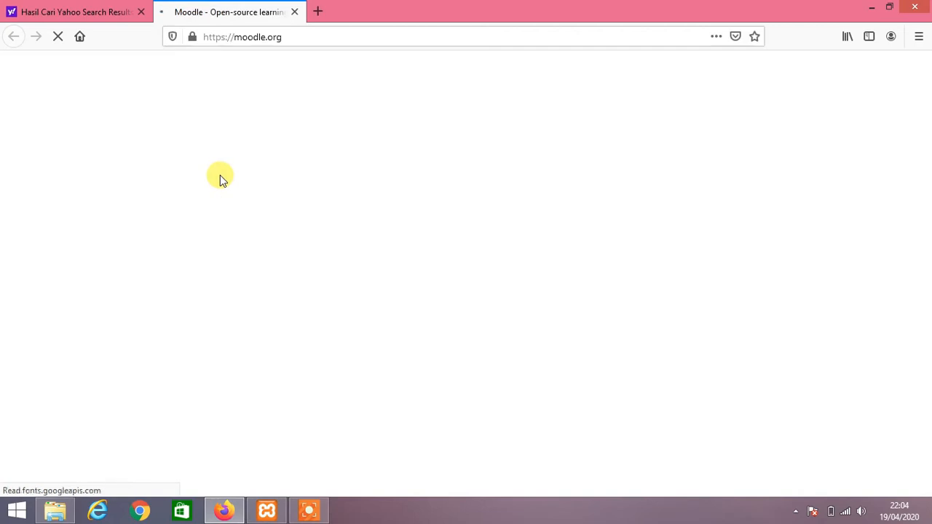
scroll(270, 254, "down", 3)
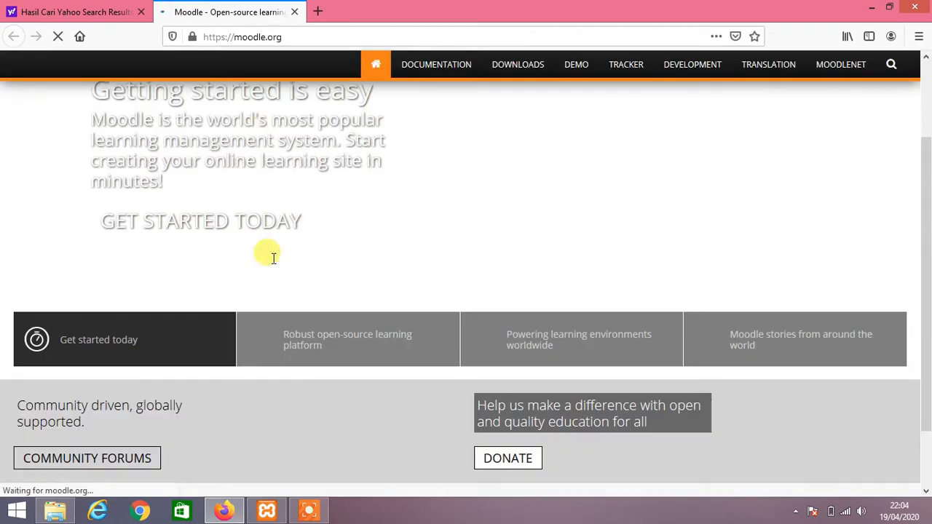
scroll(295, 306, "up", 3)
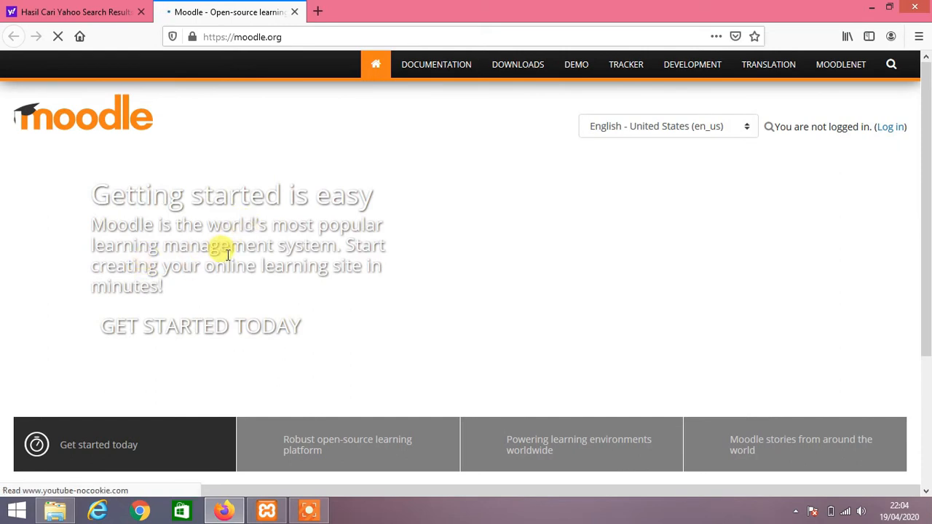
scroll(218, 257, "down", 3)
scroll(218, 256, "up", 3)
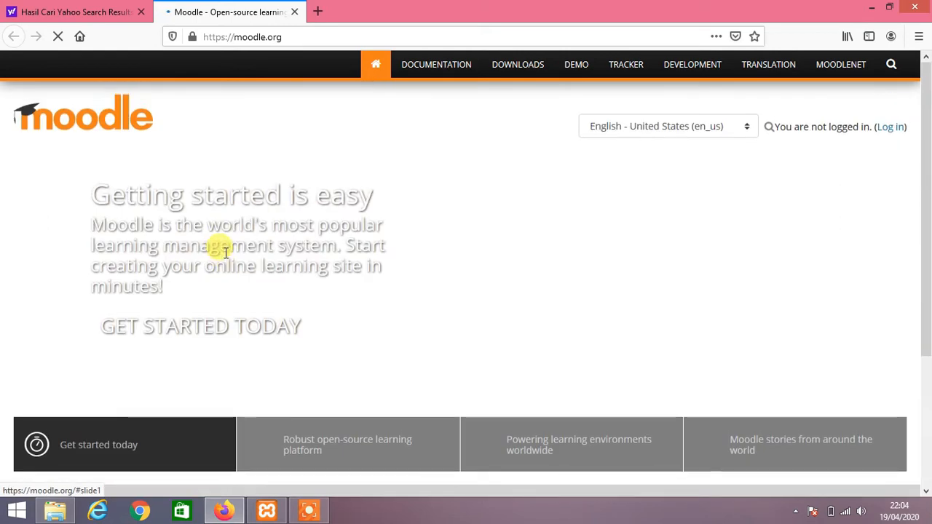
Go to the download.moodle.org site from the DOWNLOADS link.
left_click(512, 67)
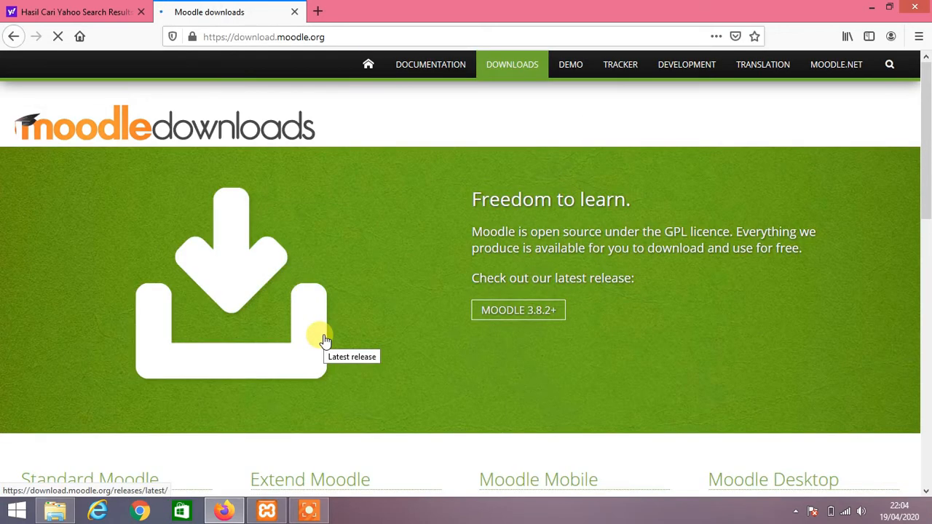
scroll(477, 259, "down", 4)
scroll(476, 265, "up", 4)
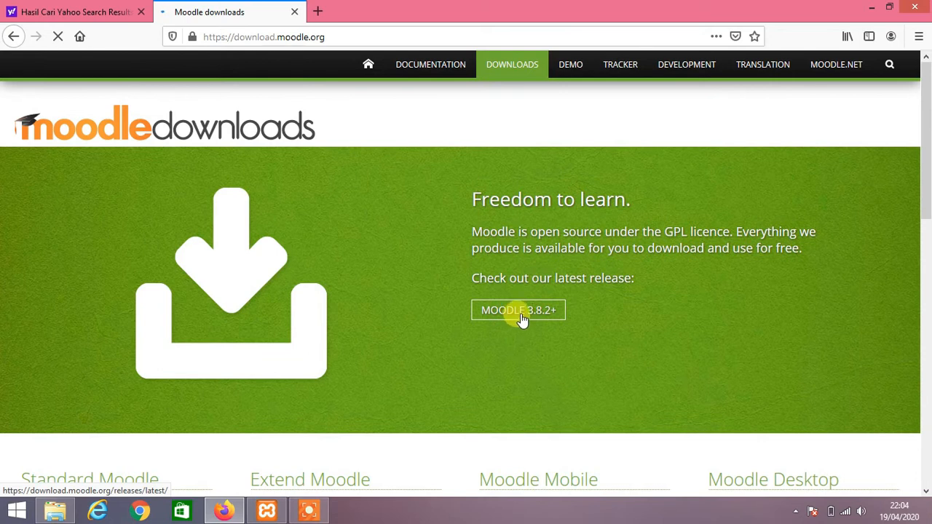
Open the latest MOODLE 3.8.2+ release on the downloads page.
left_click(518, 312)
scroll(528, 266, "down", 1)
scroll(527, 314, "down", 1)
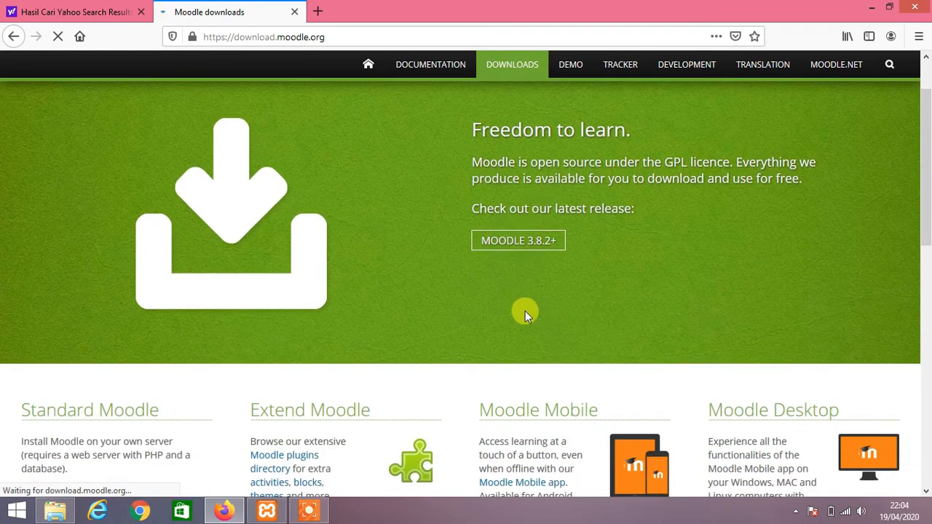
scroll(525, 309, "down", 4)
scroll(526, 309, "up", 4)
scroll(525, 308, "up", 2)
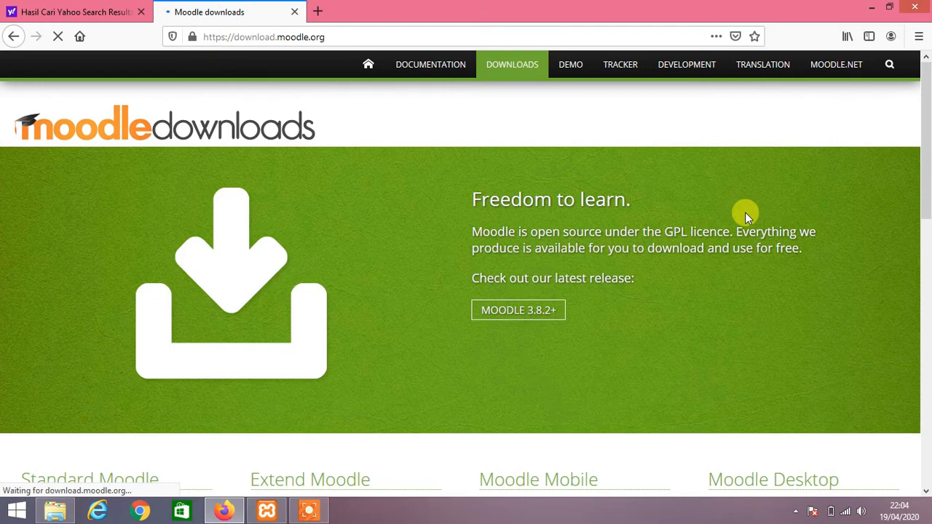
left_click(528, 322)
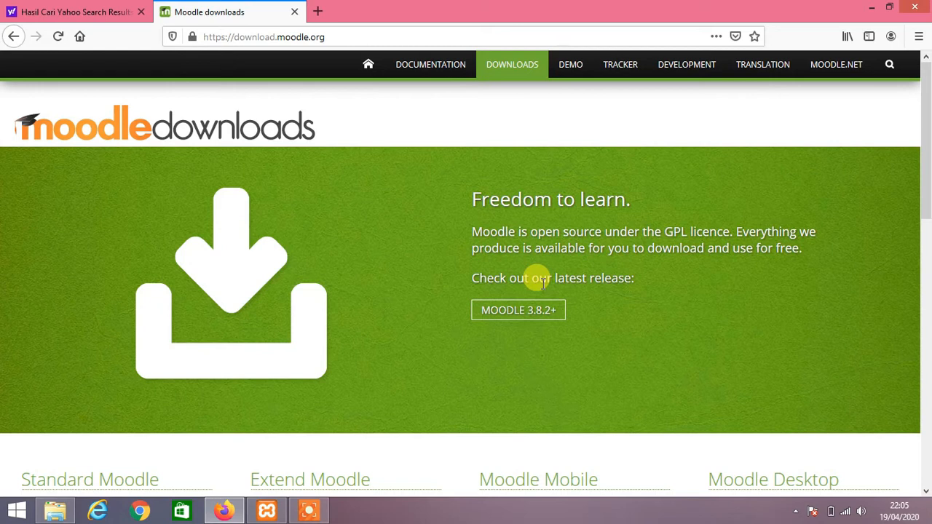
Open the Moodle 3.8.2+ release page and review its MySQL requirements.
left_click(546, 319)
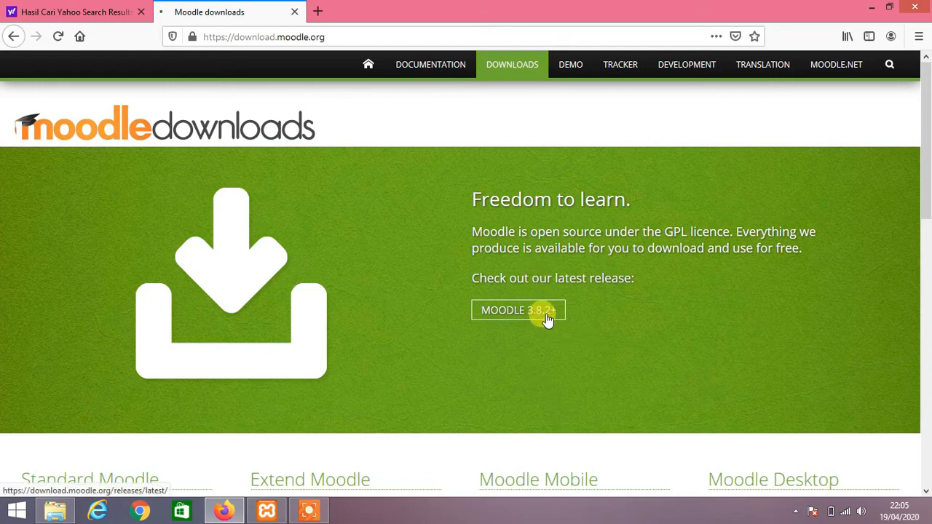
scroll(369, 308, "down", 3)
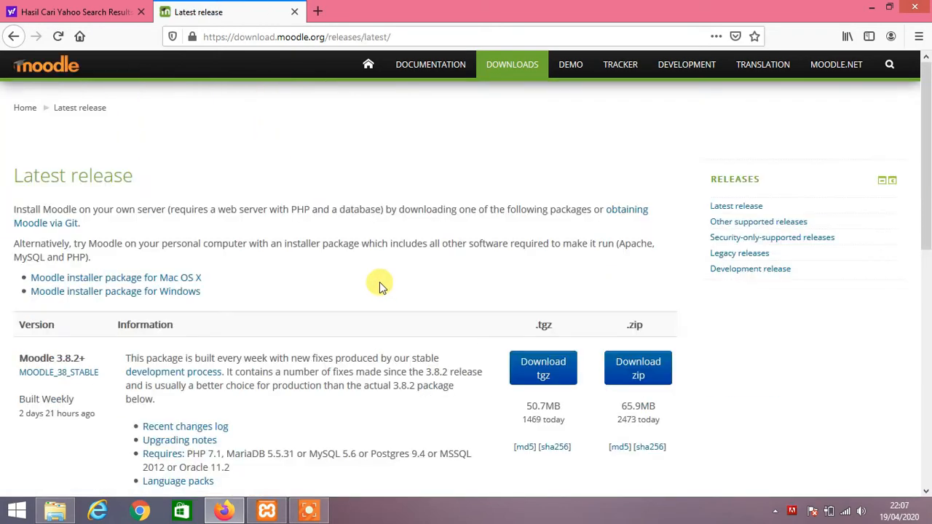
scroll(340, 290, "down", 2)
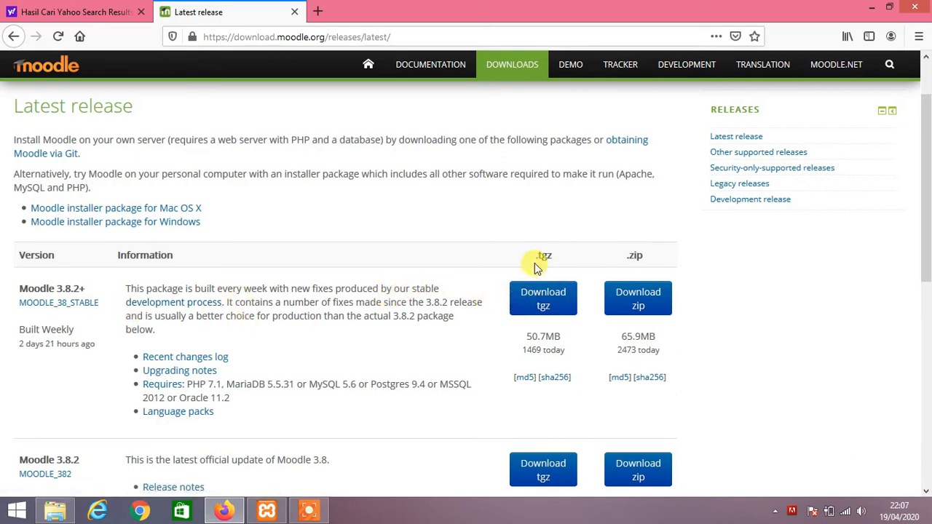
scroll(241, 368, "down", 2)
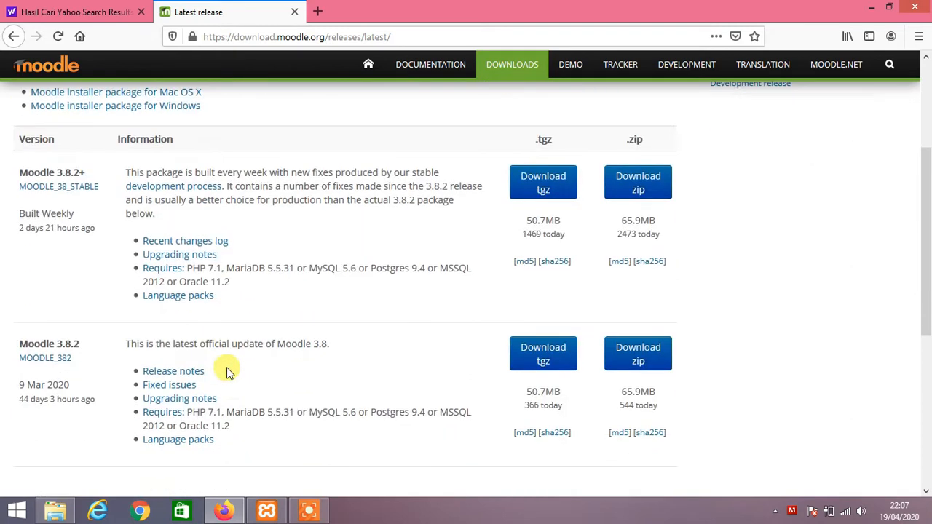
scroll(395, 275, "down", 1)
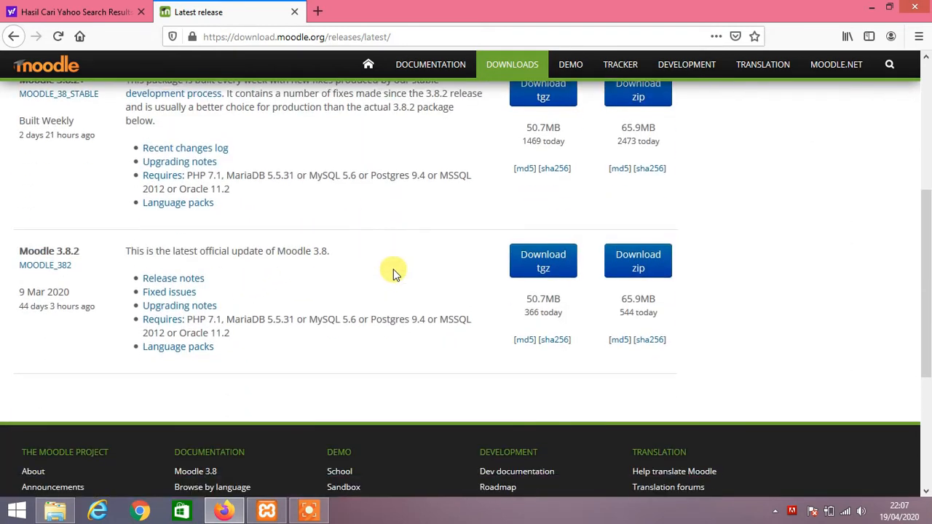
scroll(394, 270, "up", 1)
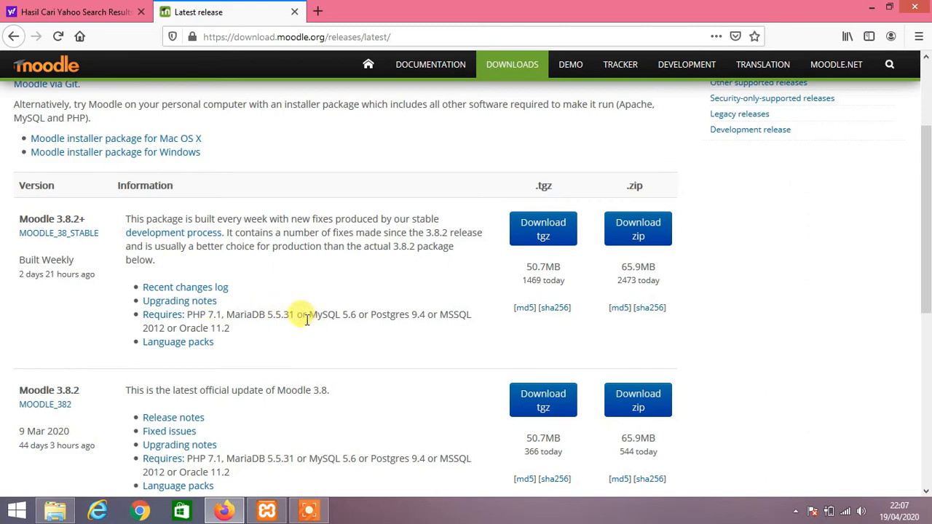
left_click_drag(307, 316, 337, 318)
left_click(331, 316)
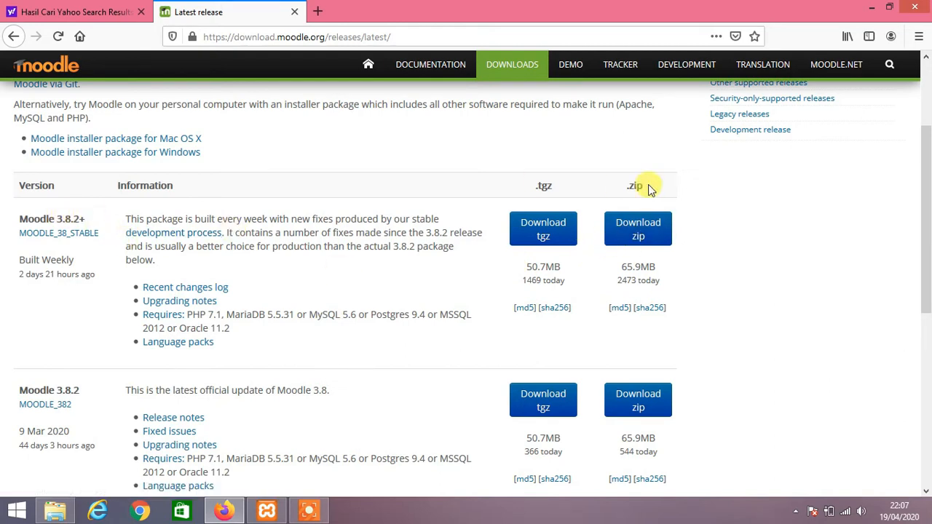
Download the Moodle 3.8.2+ zip and save moodle-latest-38.zip.
scroll(368, 306, "down", 1)
scroll(367, 310, "down", 1)
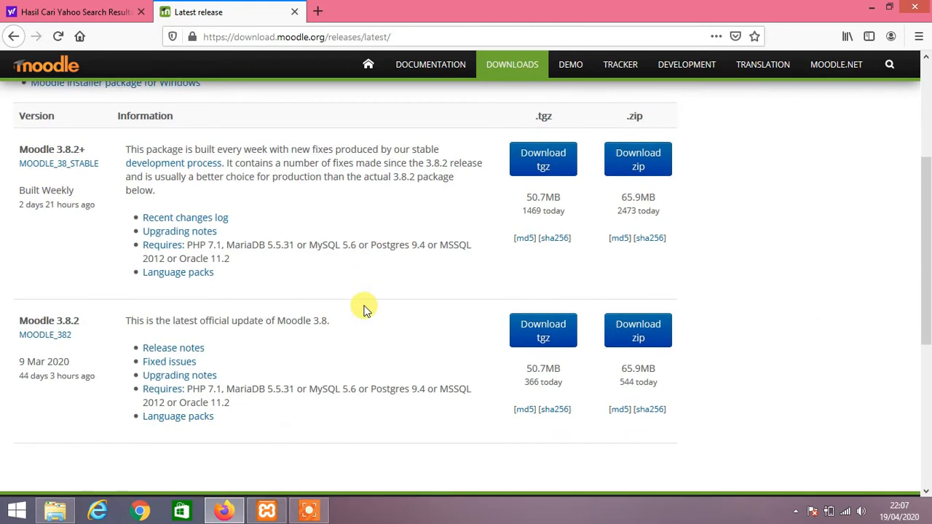
scroll(365, 309, "down", 3)
scroll(365, 309, "up", 3)
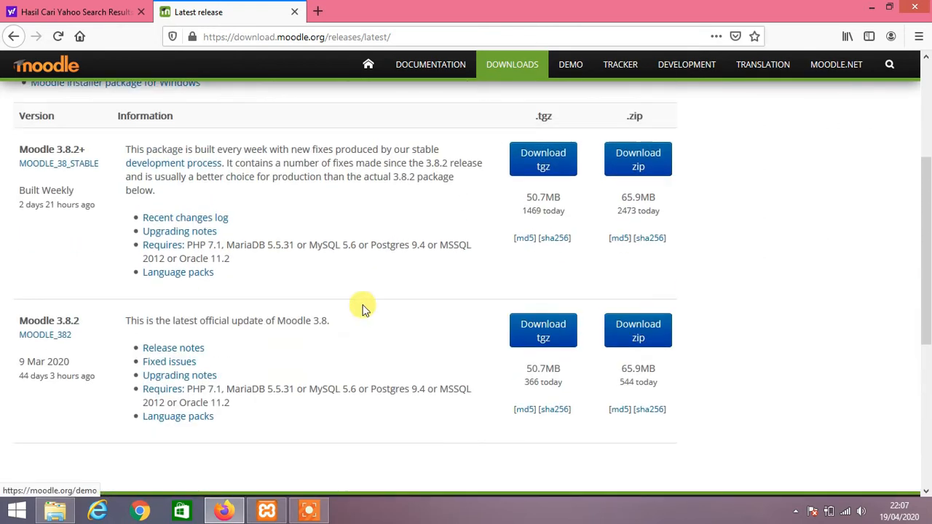
scroll(364, 306, "up", 2)
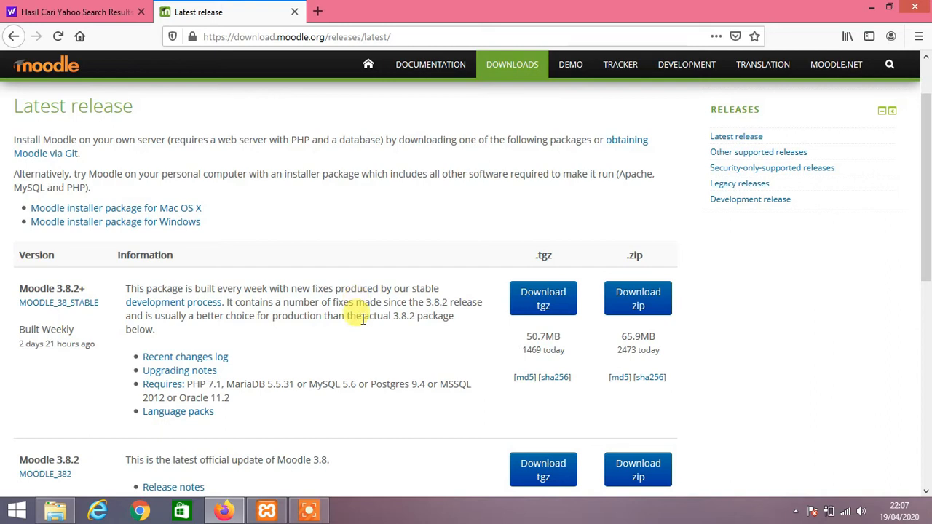
scroll(350, 318, "down", 1)
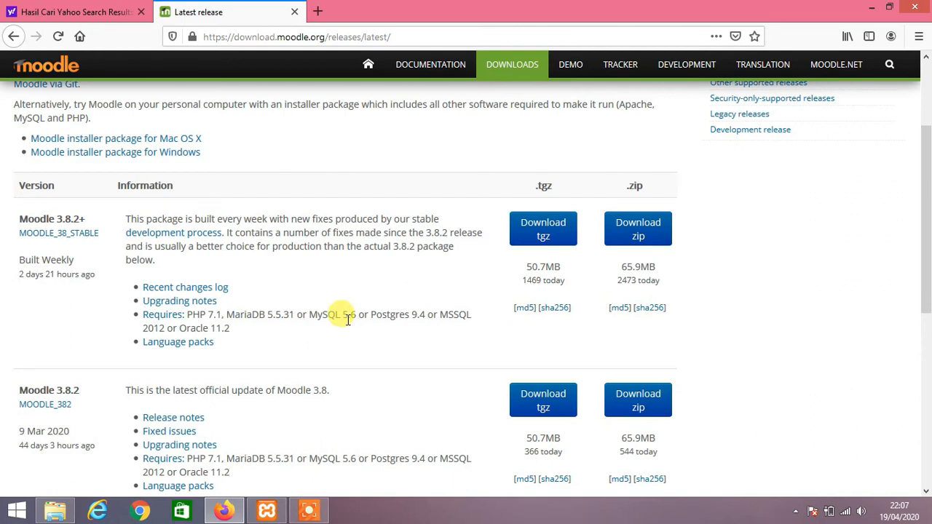
left_click(636, 237)
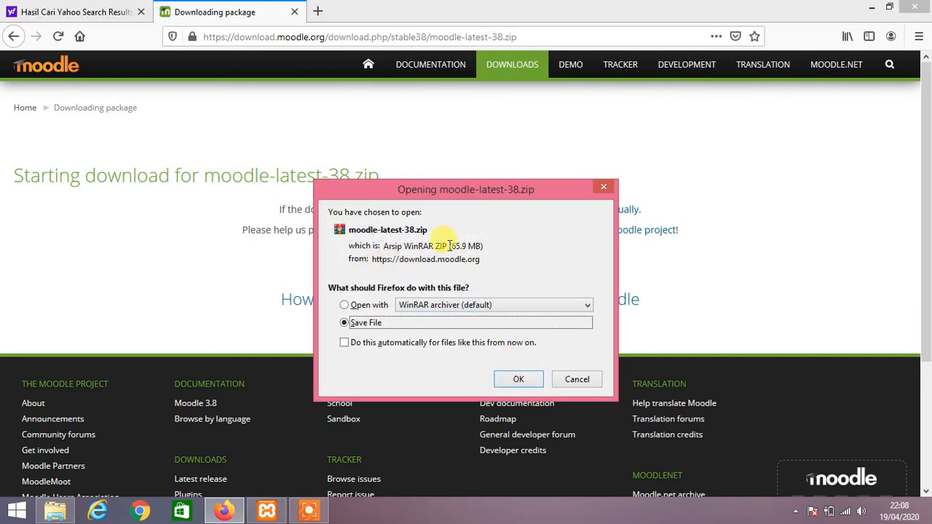
left_click(517, 379)
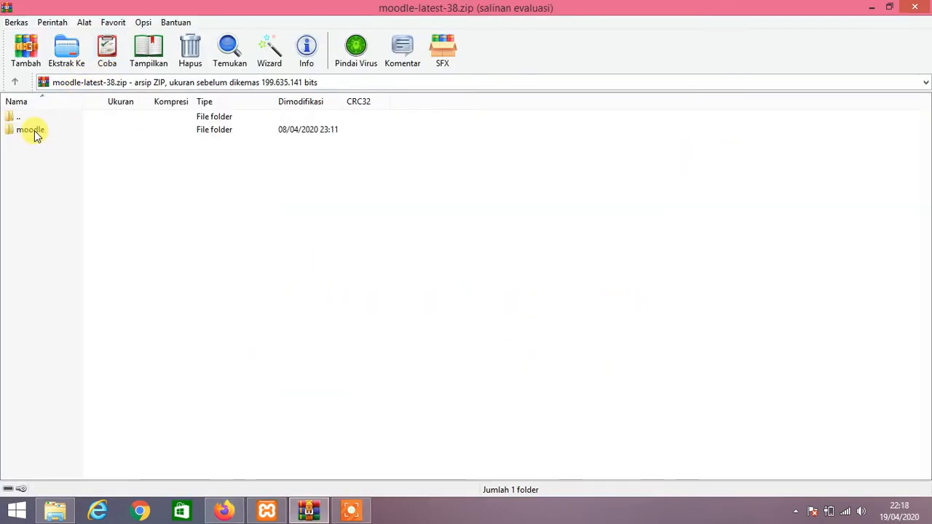
Extract the moodle folder with WinRAR's Ekstrak Ke into C:\xampp\htdocs.
left_click(35, 136)
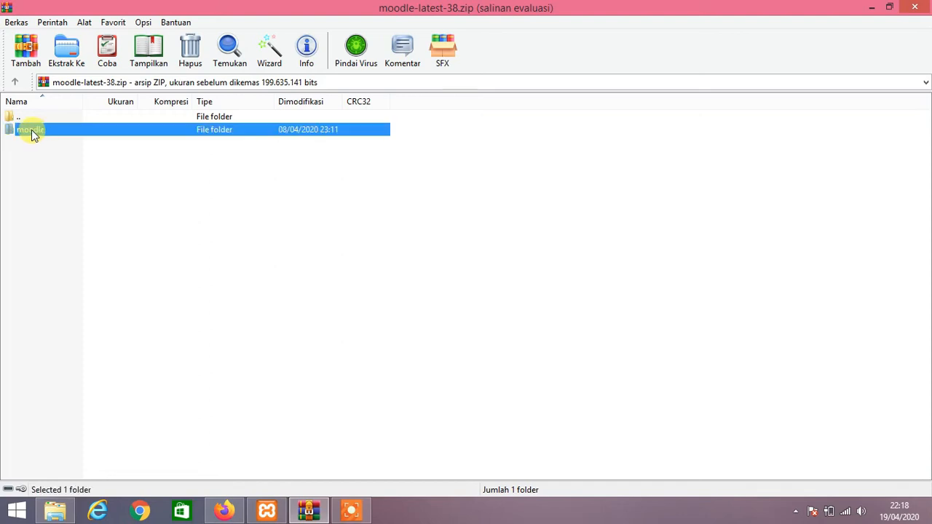
left_click(62, 53)
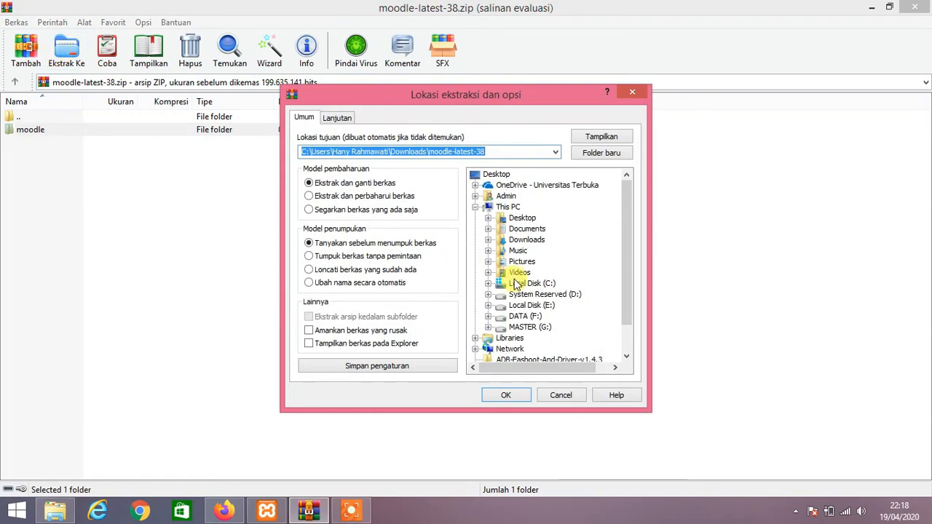
left_click(488, 285)
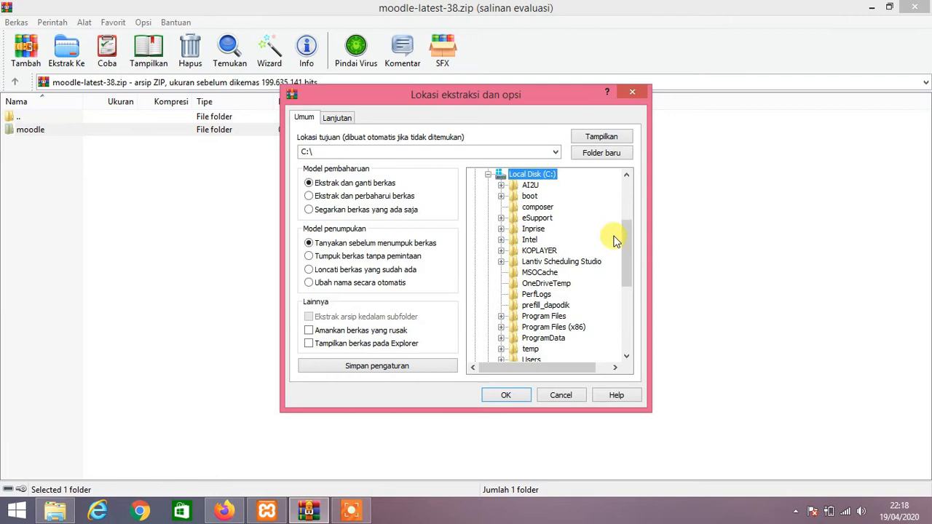
left_click_drag(626, 241, 619, 266)
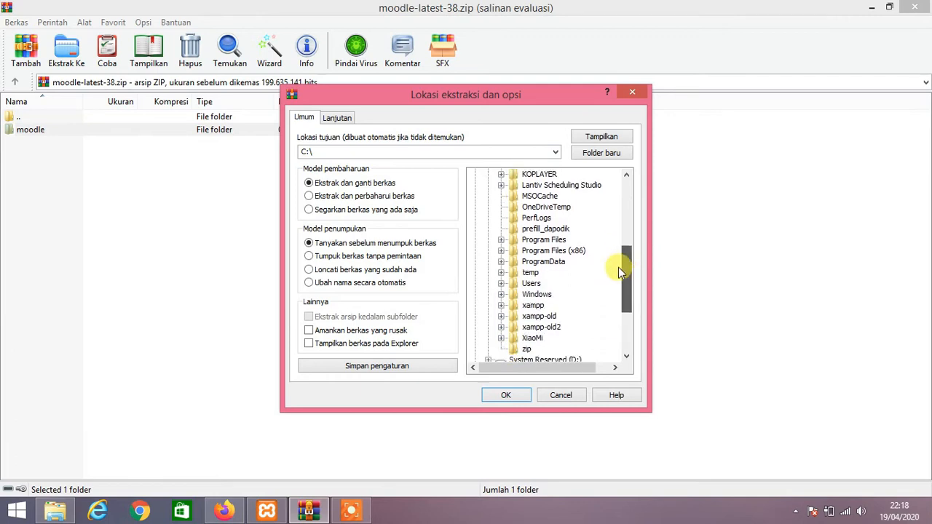
left_click(532, 306)
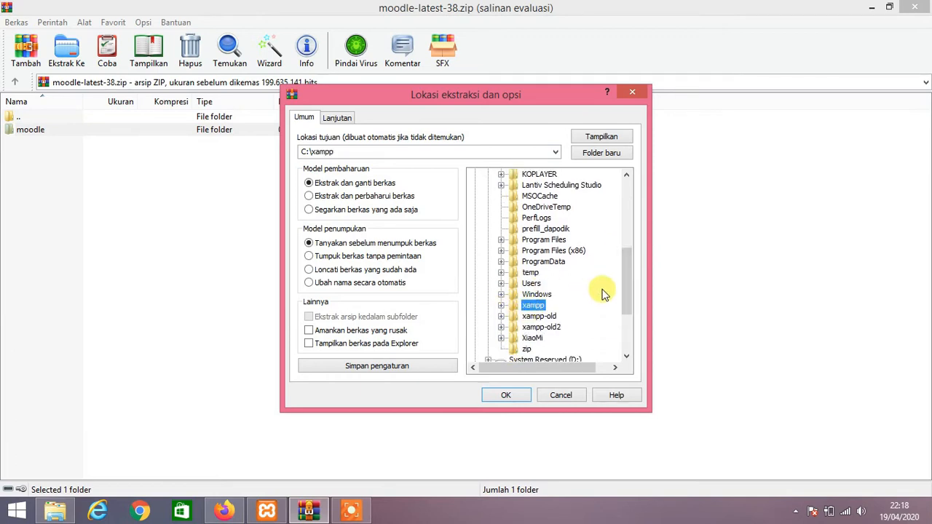
left_click(305, 151)
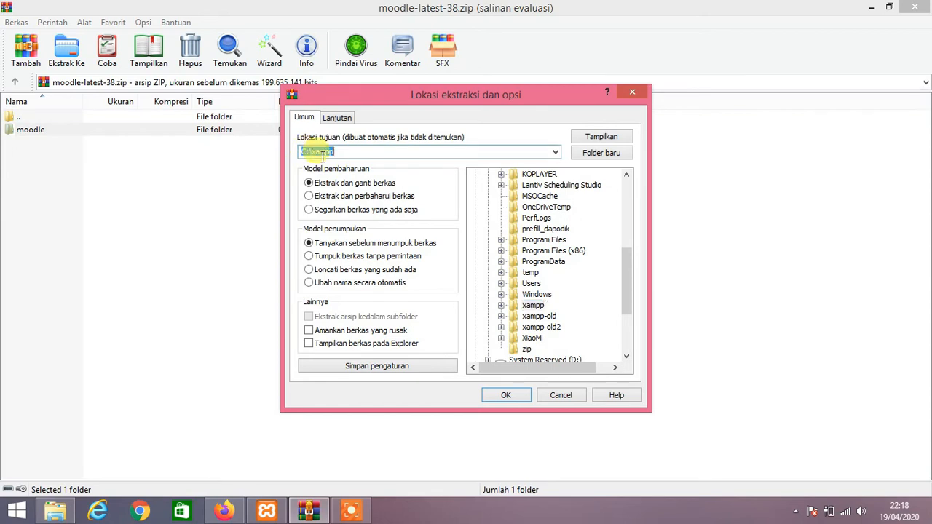
left_click(350, 151)
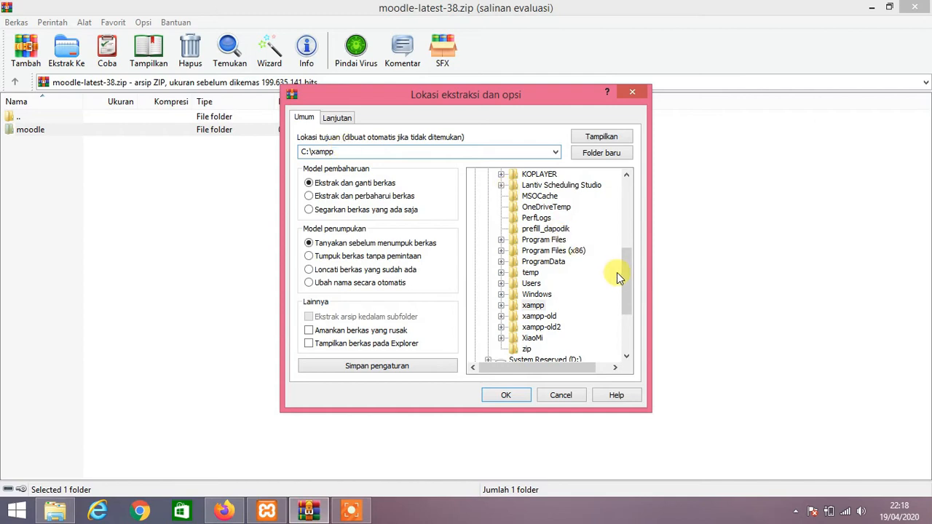
left_click(503, 304)
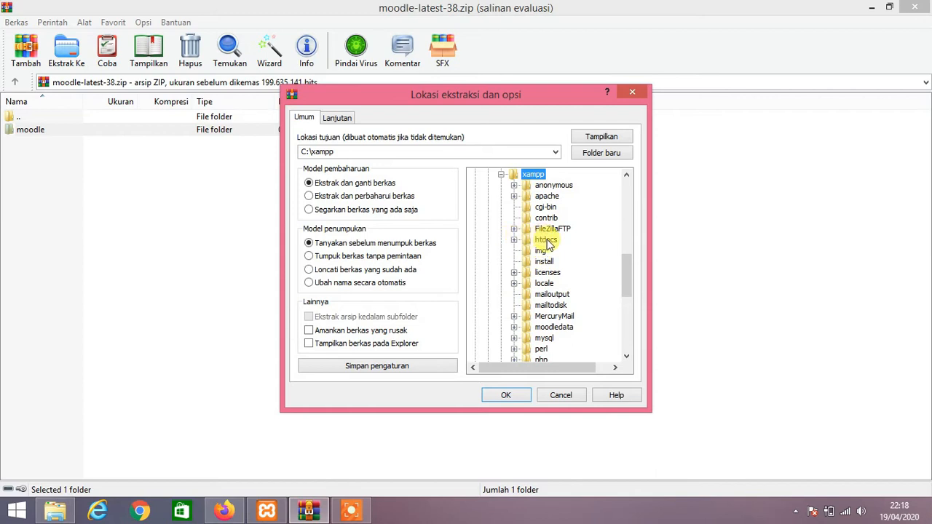
left_click(547, 242)
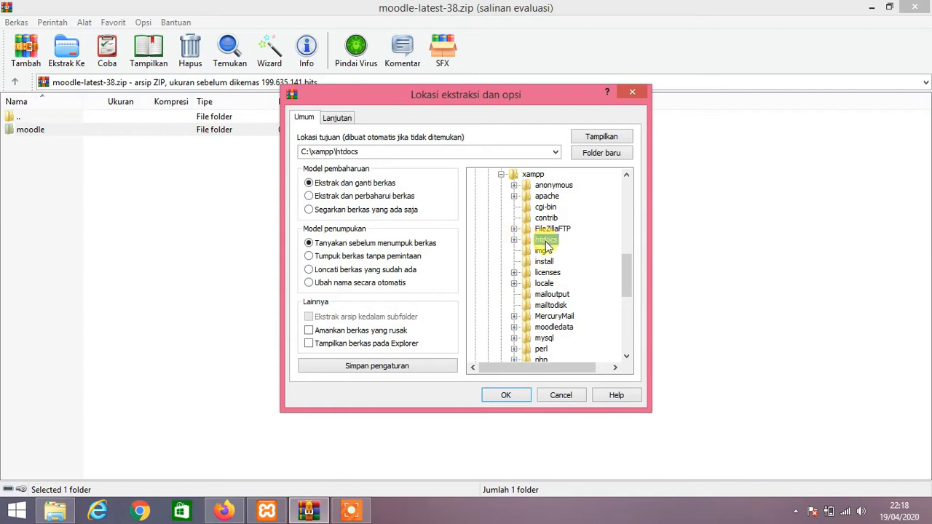
left_click(510, 396)
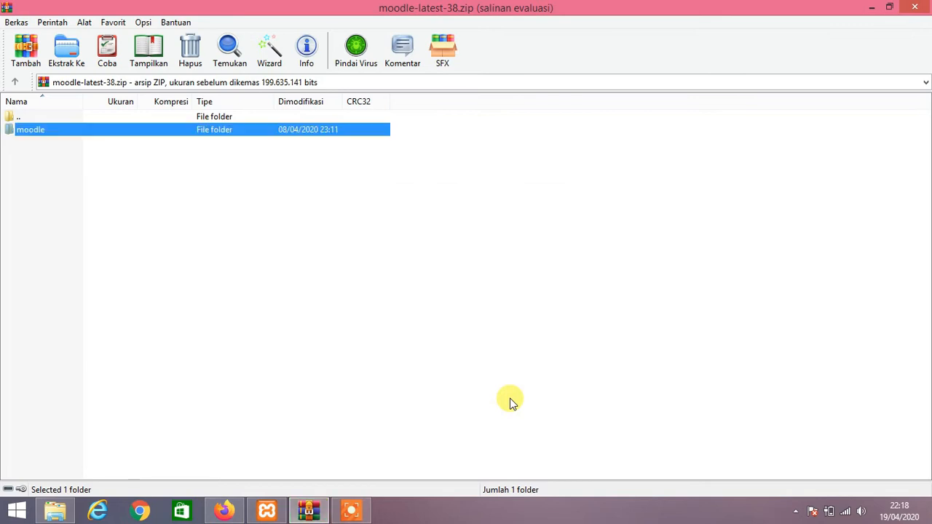
left_click(510, 403)
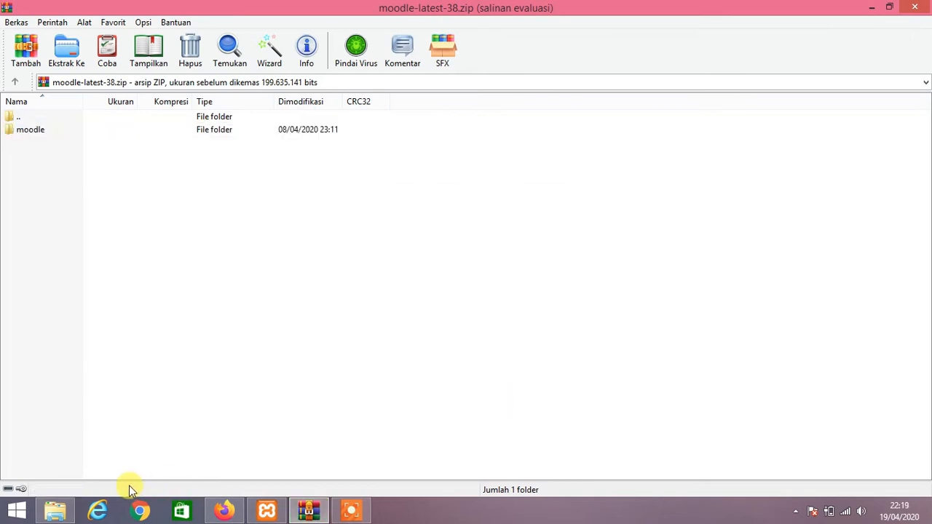
Load localhost/moodle in Firefox and continue with English (en) as the language.
left_click(225, 509)
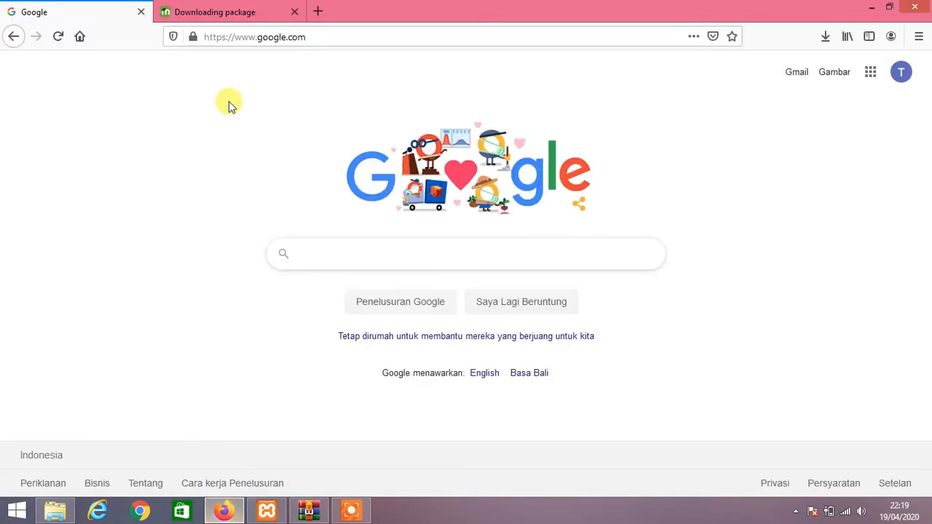
left_click(268, 37)
type("localhost/")
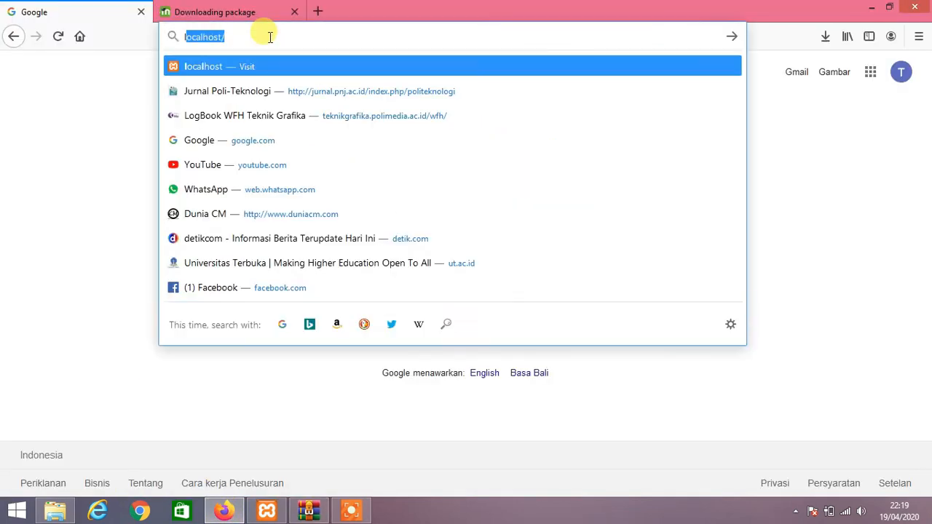
key("Right")
type("mood")
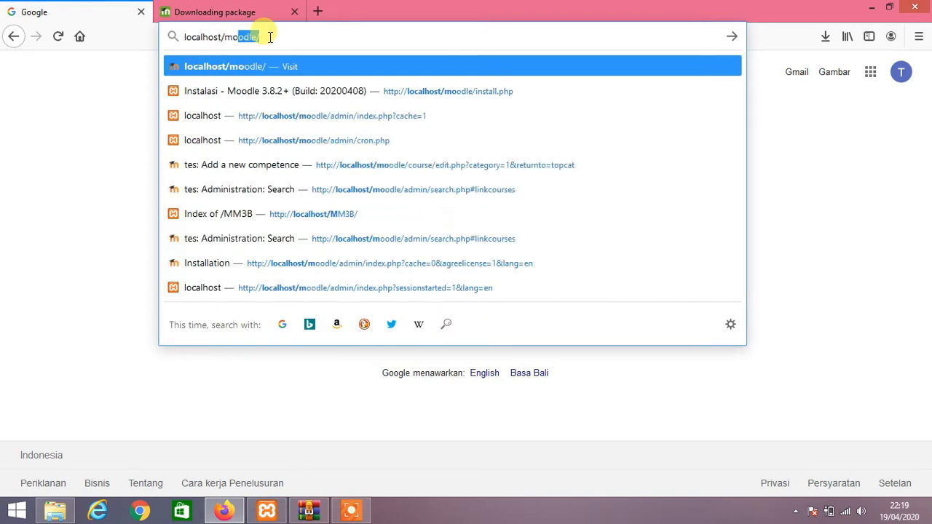
key("Return")
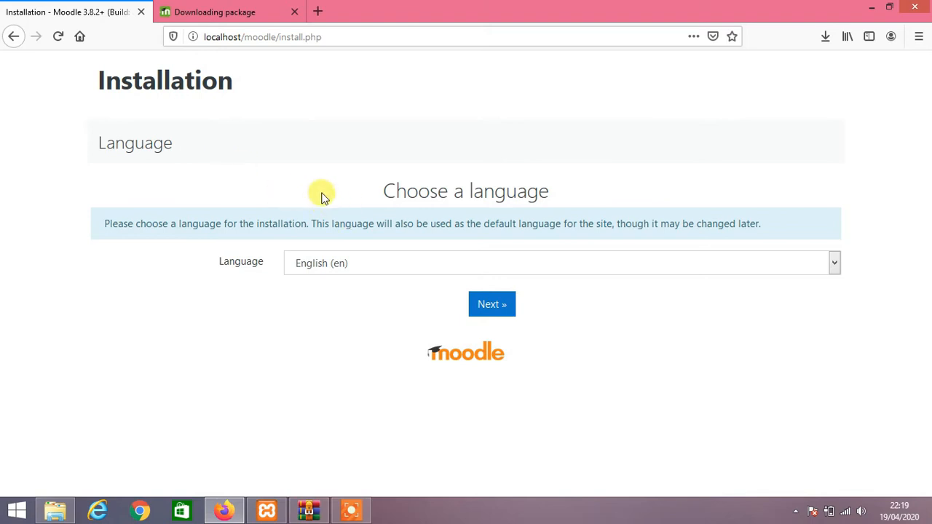
left_click(474, 304)
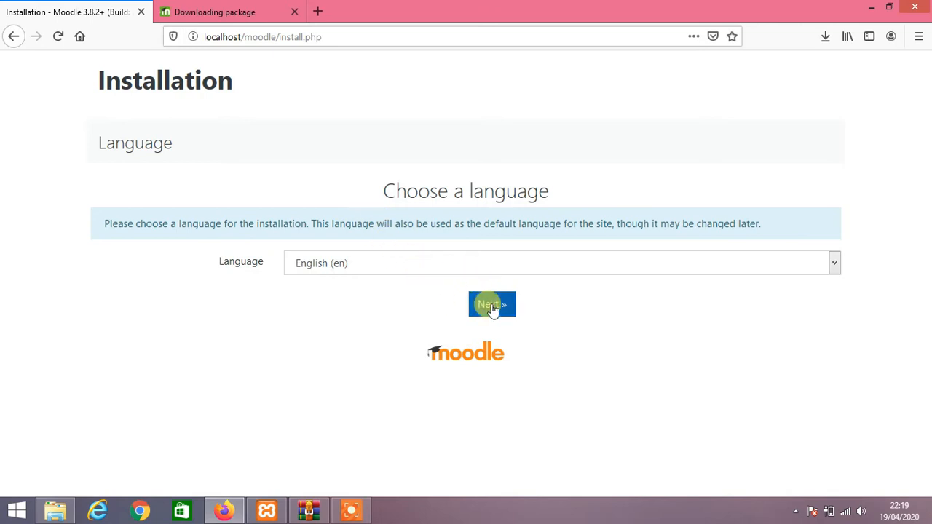
Accept English and confirm the Moodle installation paths.
left_click(492, 305)
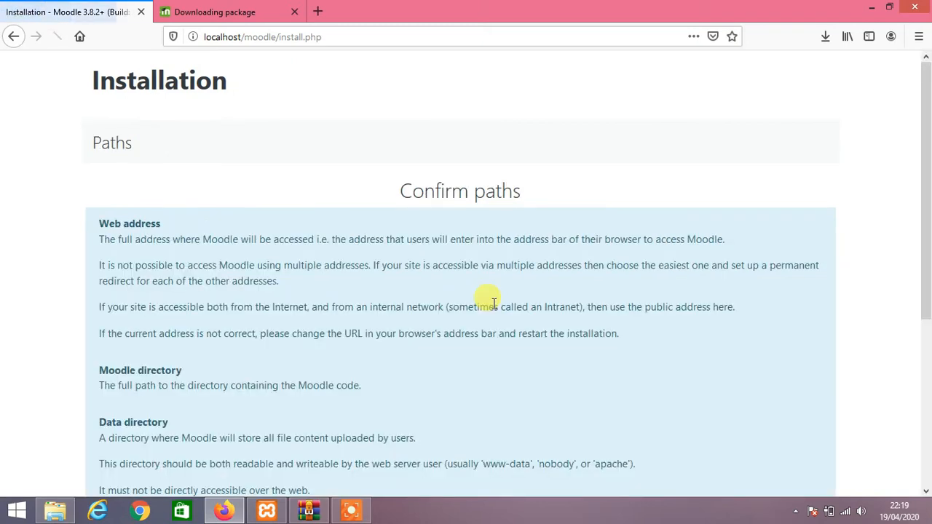
scroll(453, 259, "down", 5)
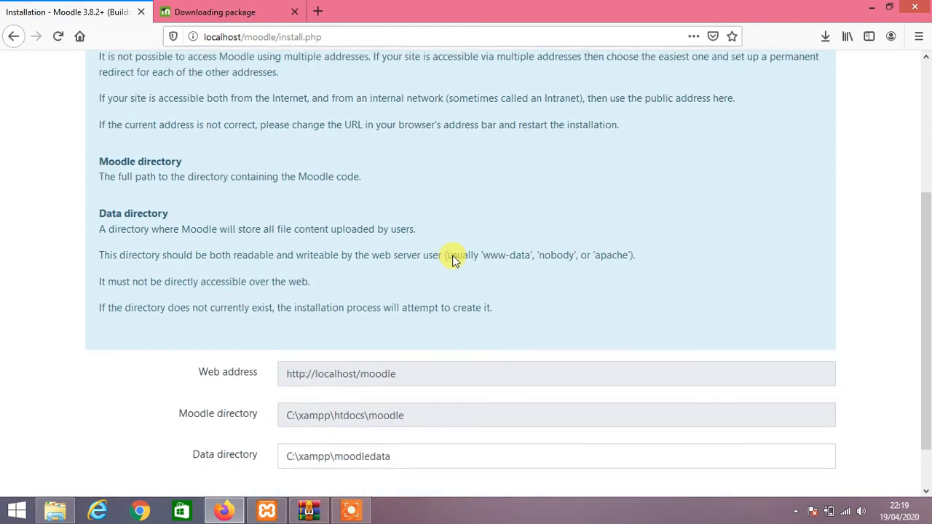
scroll(451, 261, "up", 2)
scroll(450, 263, "down", 3)
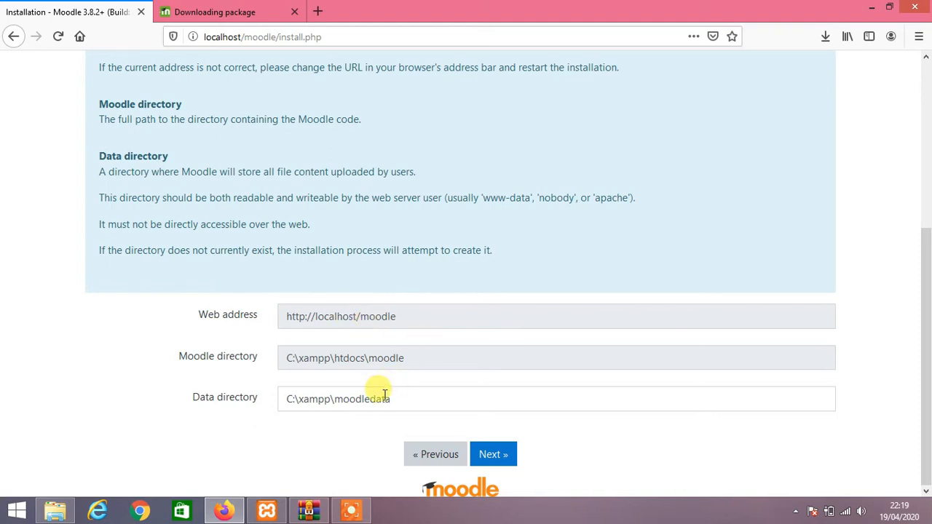
left_click(494, 455)
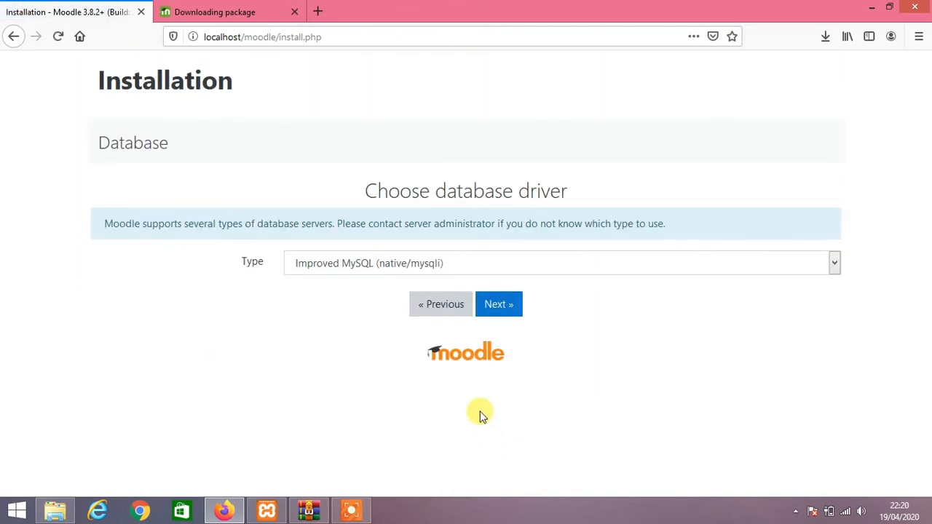
Keep Improved MySQL (native/mysqli) as the database driver and continue.
left_click(398, 269)
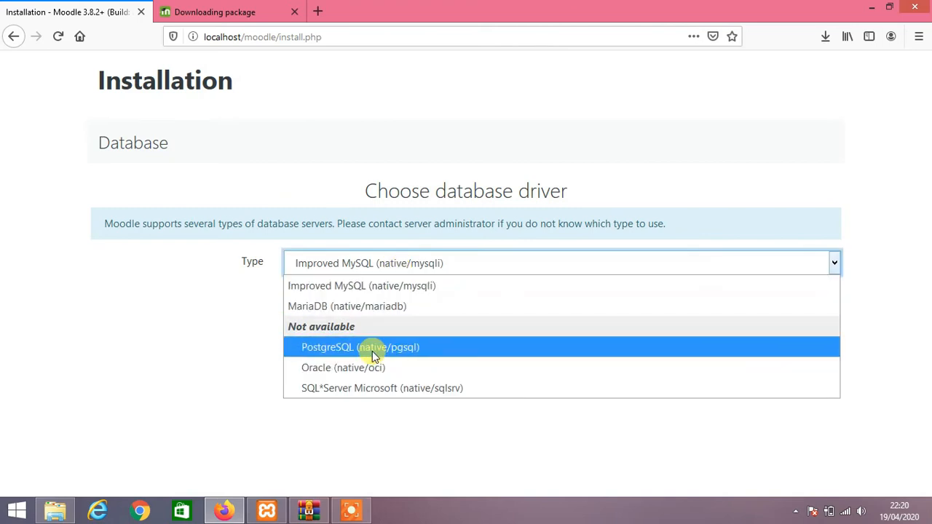
left_click(361, 288)
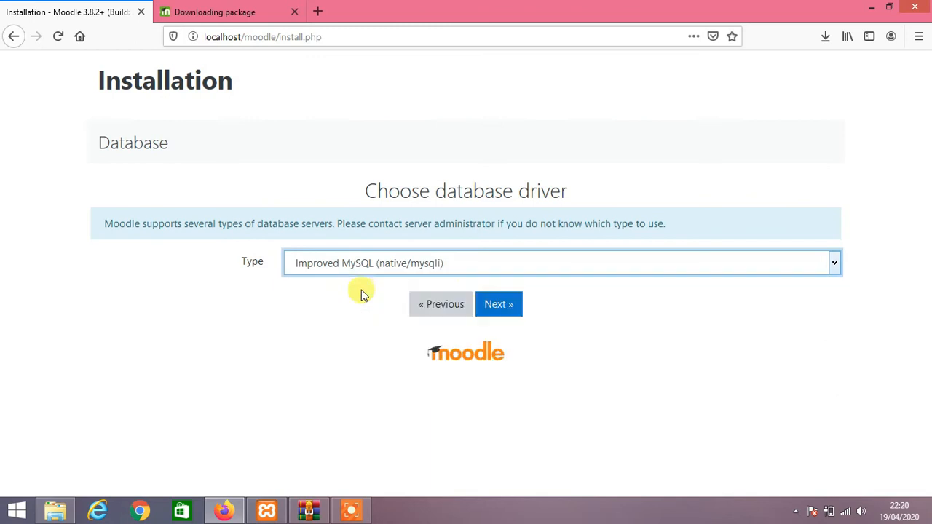
left_click(499, 310)
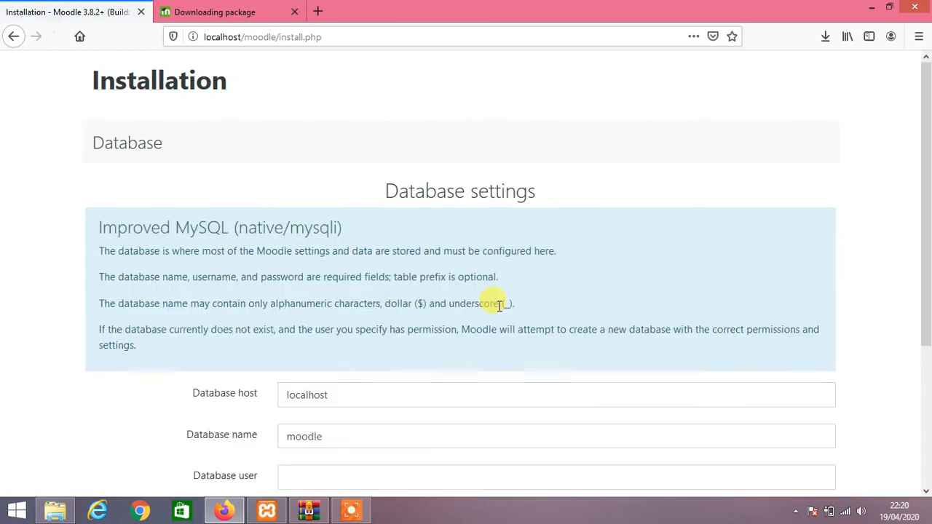
Submit database settings: host localhost, database moodle, user root, empty password, prefix mdl_.
scroll(364, 277, "down", 3)
scroll(357, 273, "up", 3)
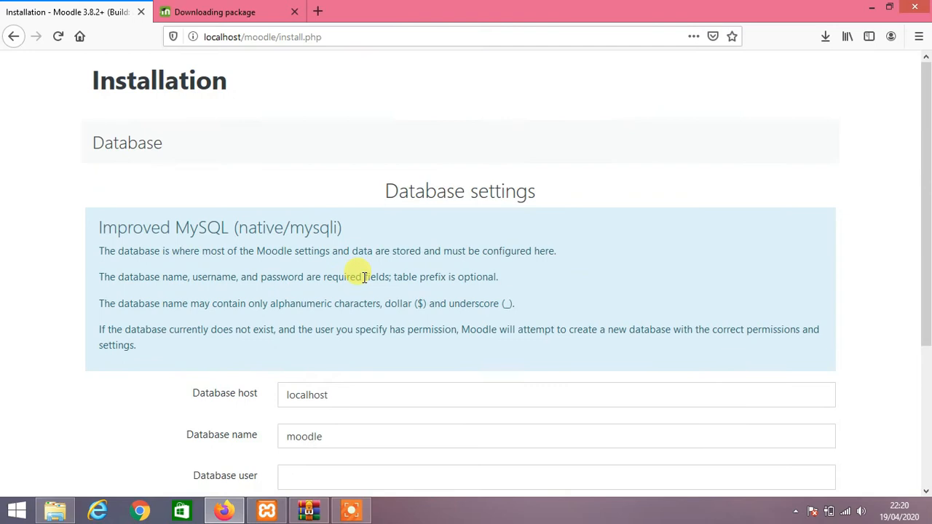
scroll(349, 271, "down", 3)
left_click(353, 277)
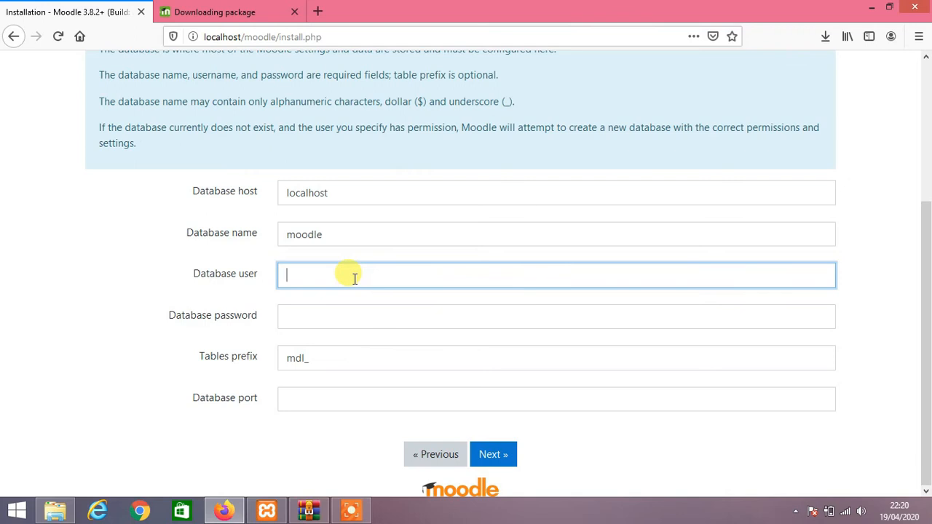
type("root")
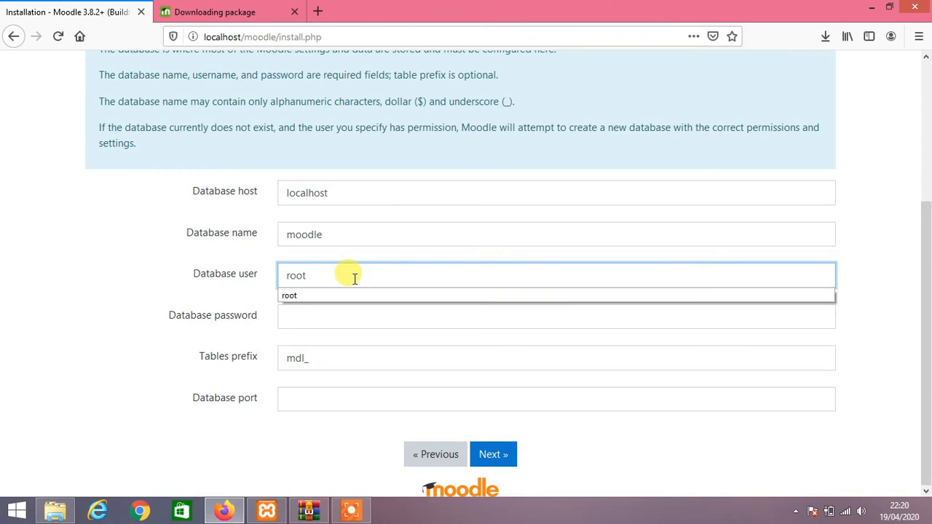
left_click(348, 313)
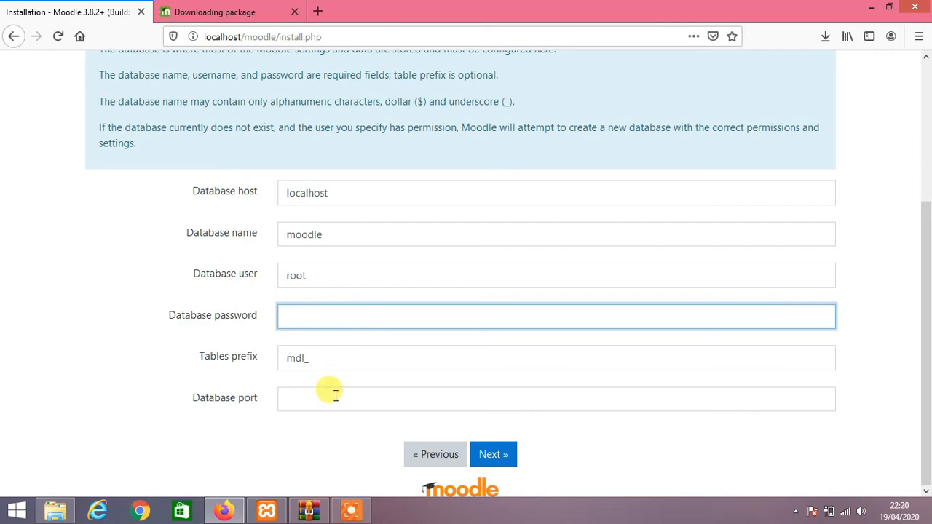
left_click(504, 452)
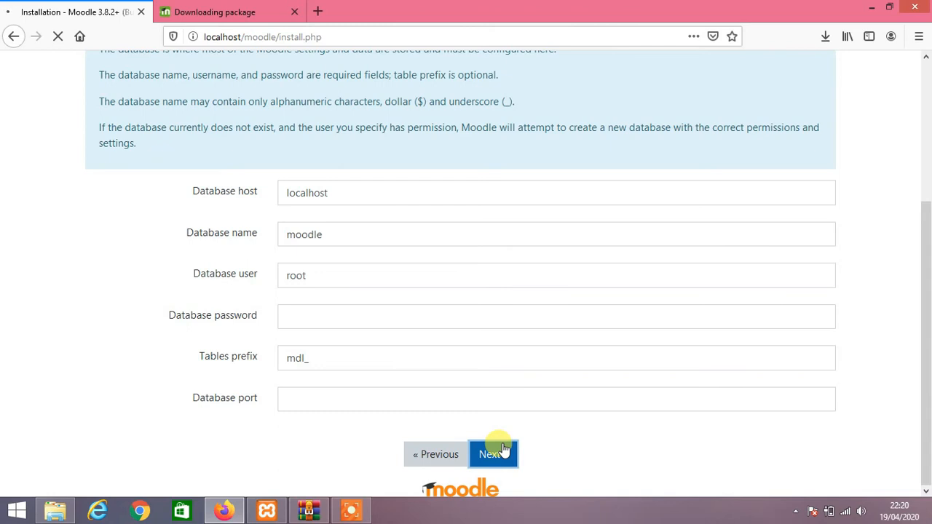
scroll(335, 314, "down", 2)
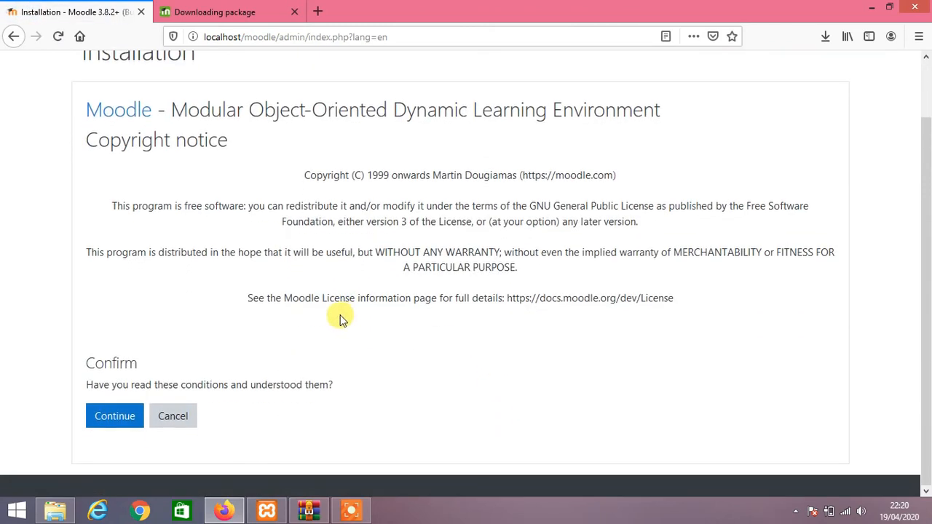
Accept the copyright conditions and note the warning to change dbtype from mysql to mariadb.
left_click(129, 416)
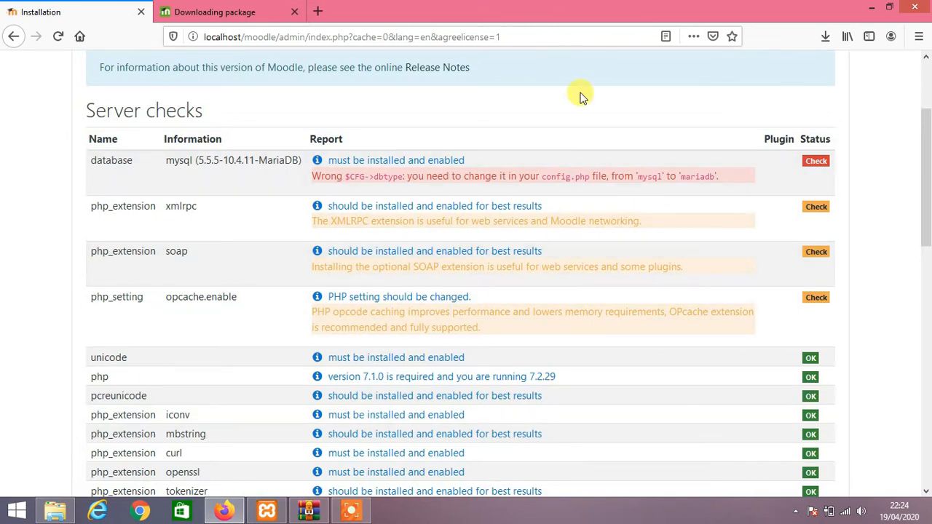
triple_click(621, 176)
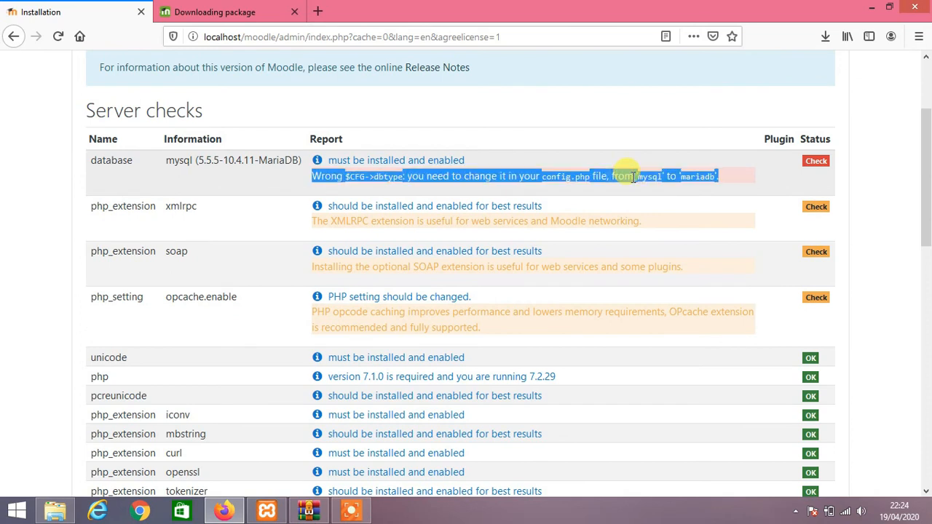
left_click_drag(72, 161, 304, 184)
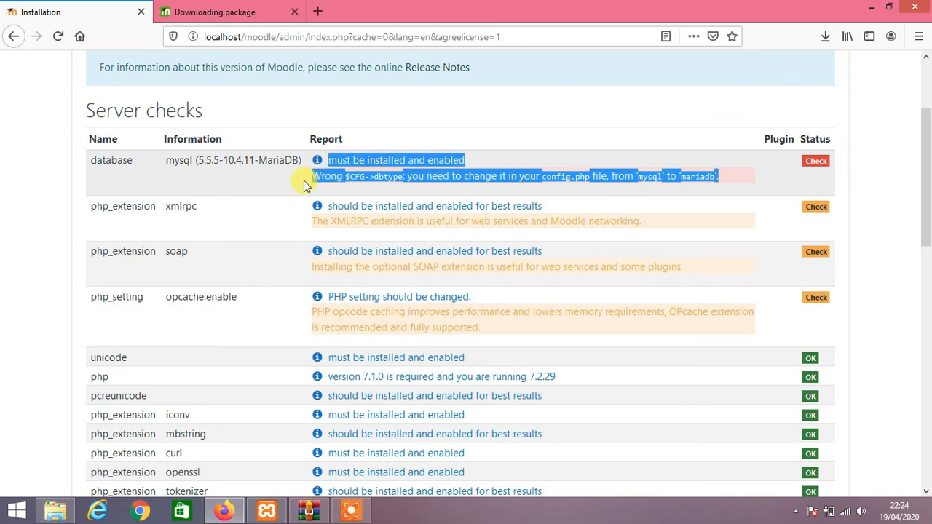
left_click(352, 176)
triple_click(353, 176)
left_click(359, 180)
left_click_drag(374, 177, 553, 180)
left_click(559, 180)
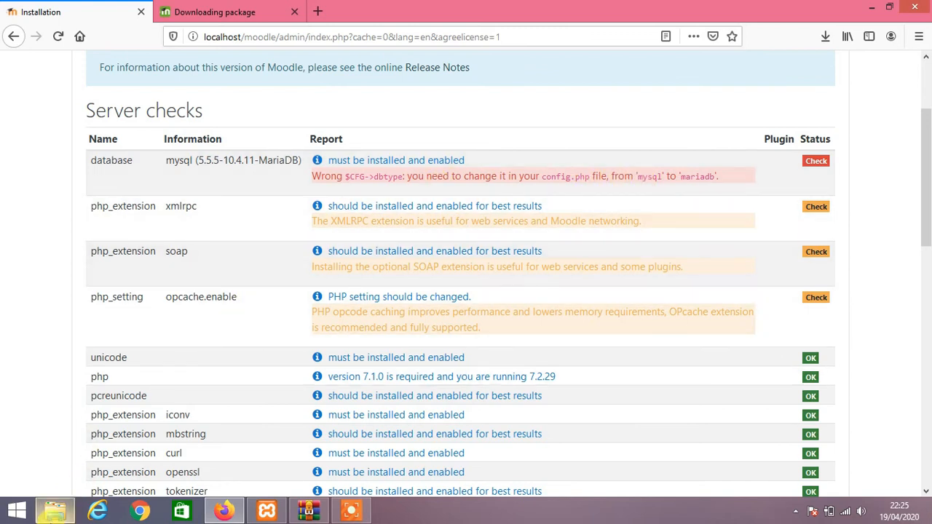
left_click(55, 511)
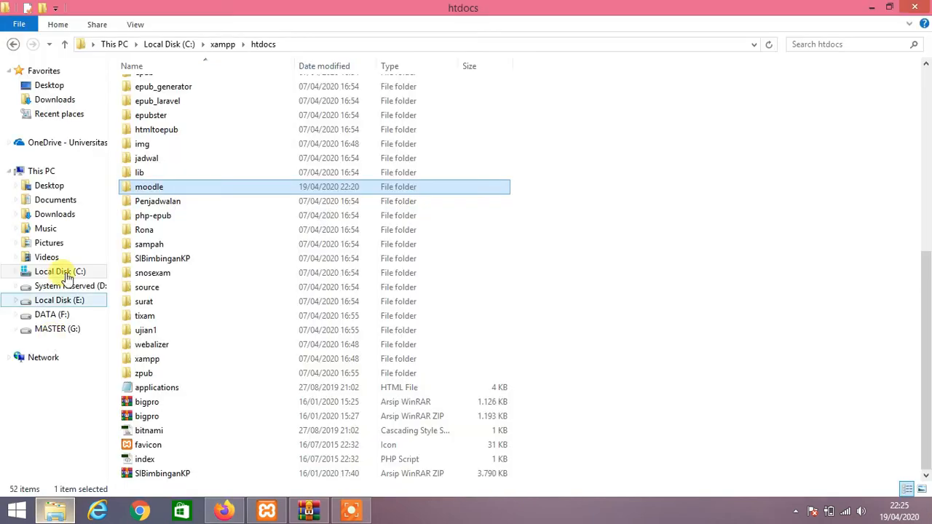
Open the config file from C:\xampp\htdocs\moodle in Notepad++.
double_click(146, 192)
scroll(194, 253, "down", 20)
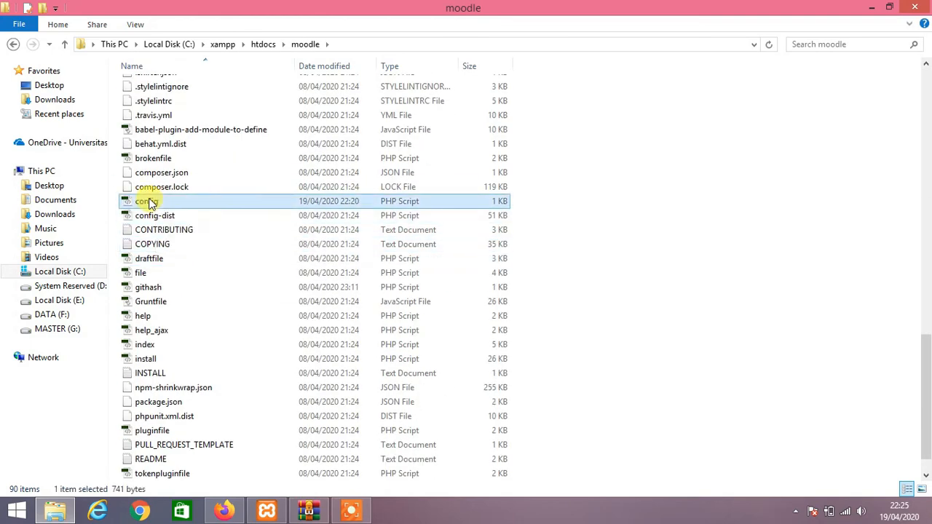
right_click(149, 201)
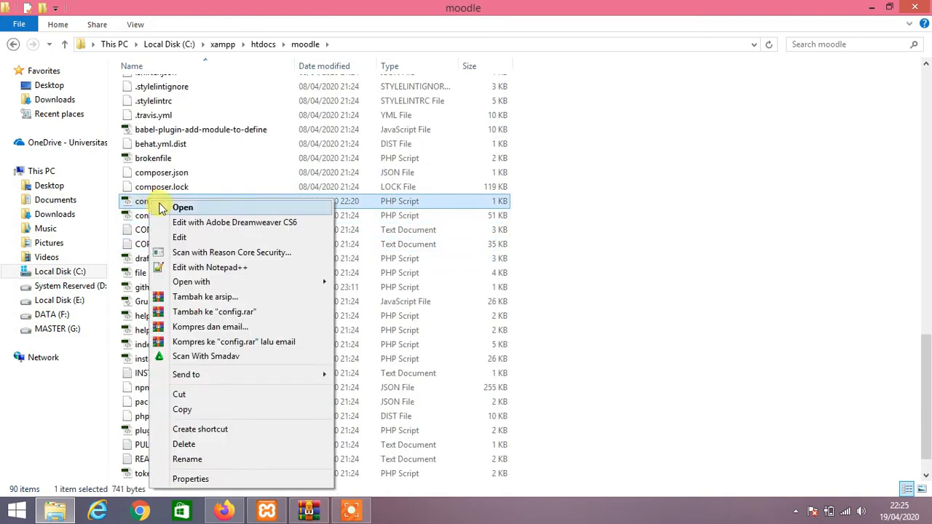
left_click(186, 267)
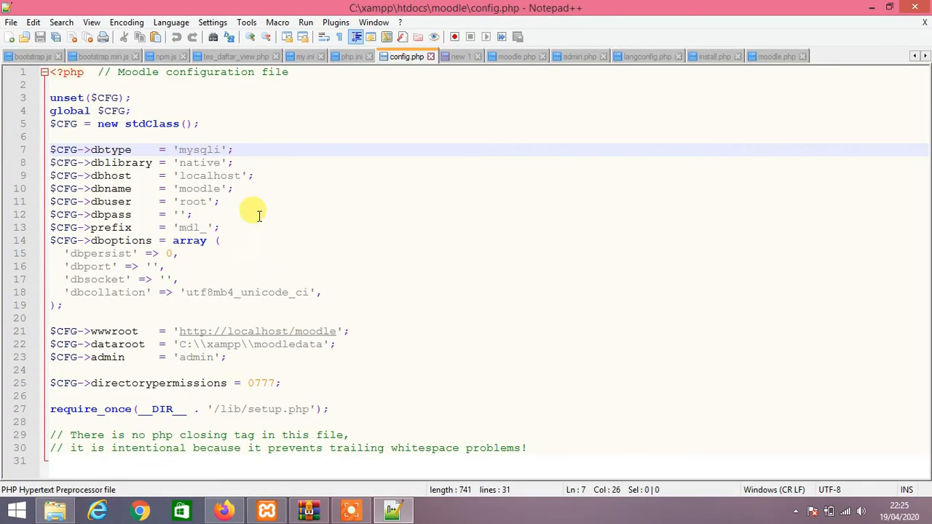
Change dbtype in config.php from 'mysqli' to 'mariadb' and save the file.
key("BackSpace")
key("BackSpace")
key("BackSpace")
key("BackSpace")
key("BackSpace")
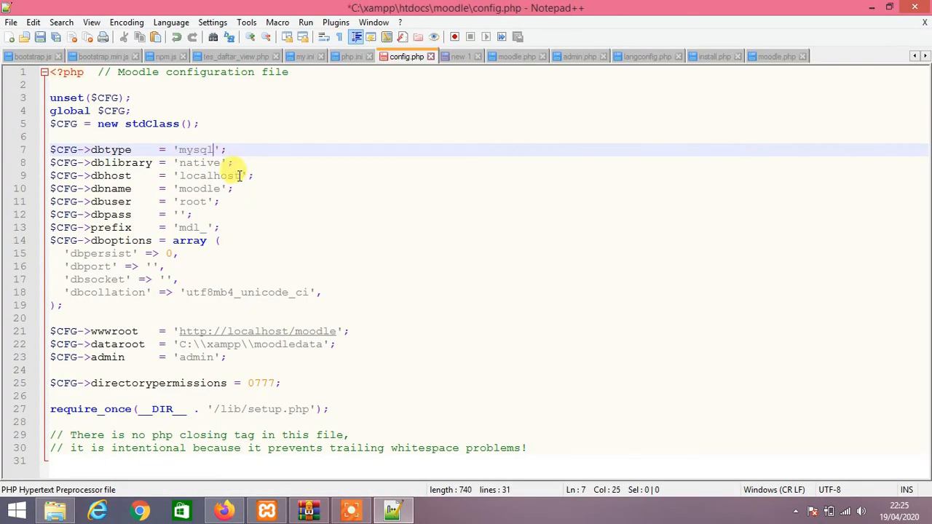
type("ariadb")
left_click(40, 37)
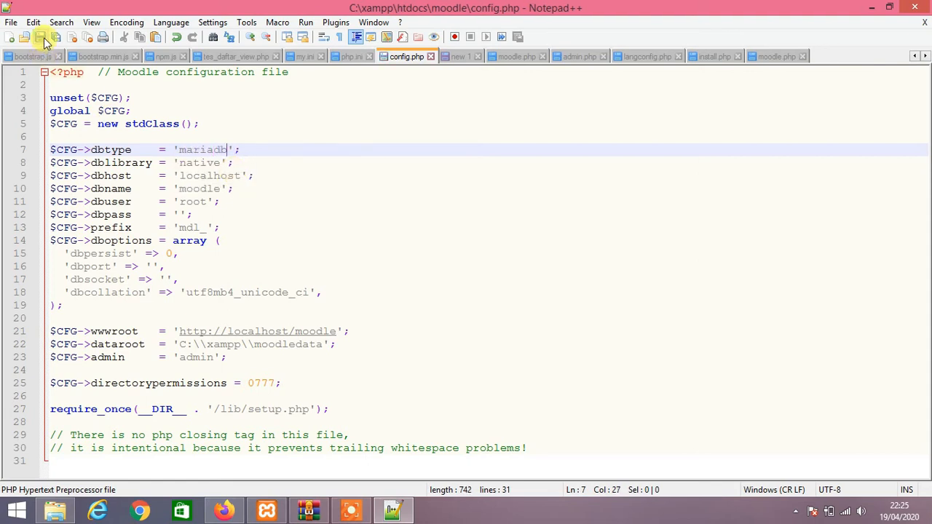
left_click(236, 508)
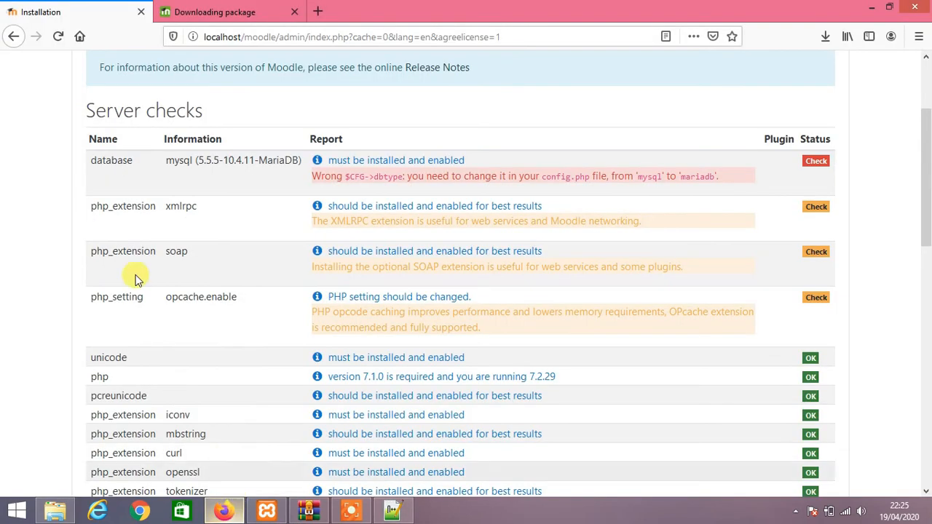
Reload the Server checks page, now passing with mariadb, and continue to start the installation.
left_click(57, 38)
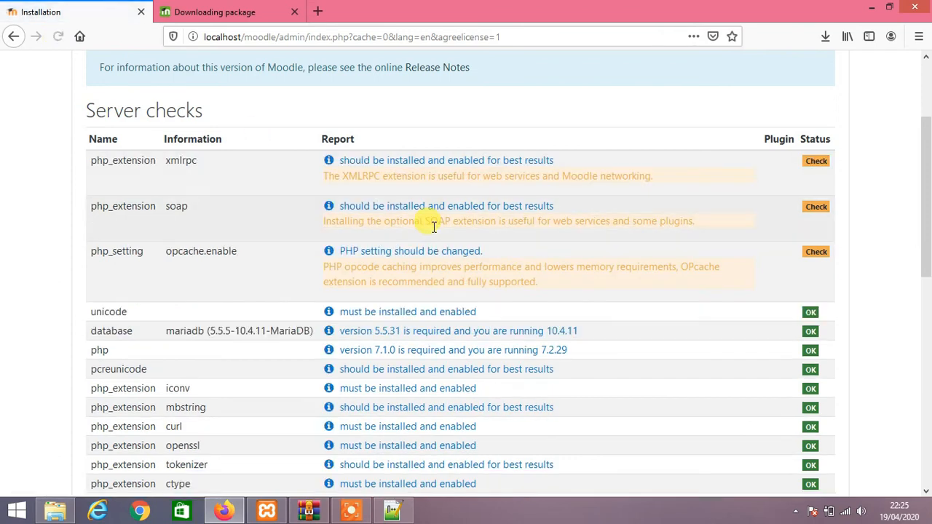
scroll(433, 226, "down", 7)
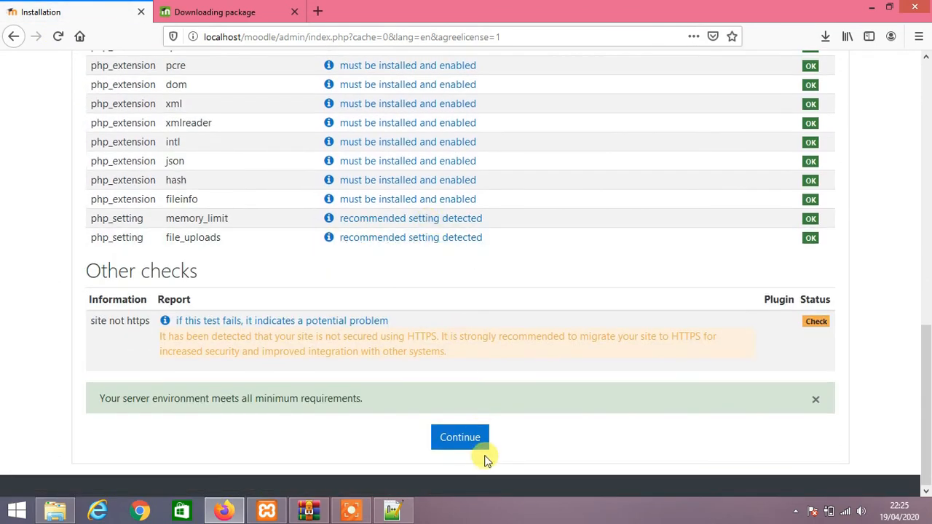
scroll(410, 237, "up", 15)
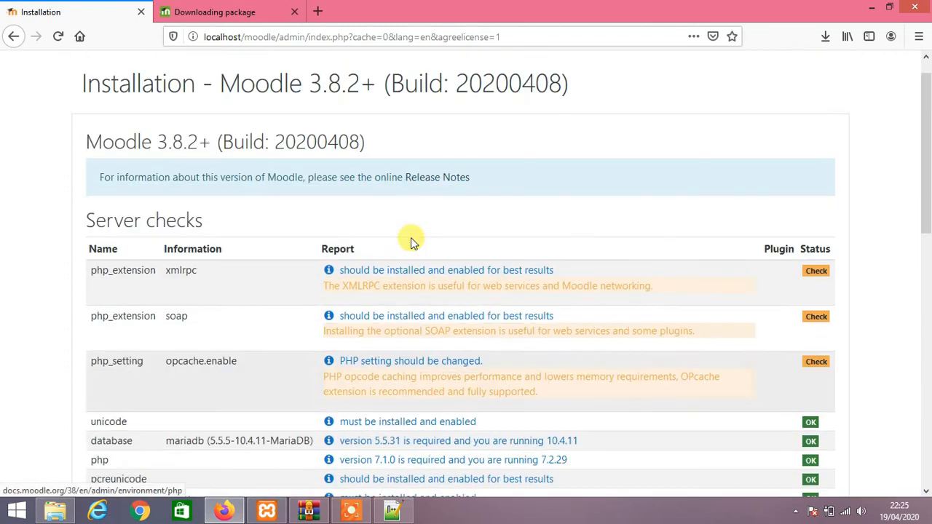
scroll(530, 250, "down", 5)
scroll(530, 251, "down", 4)
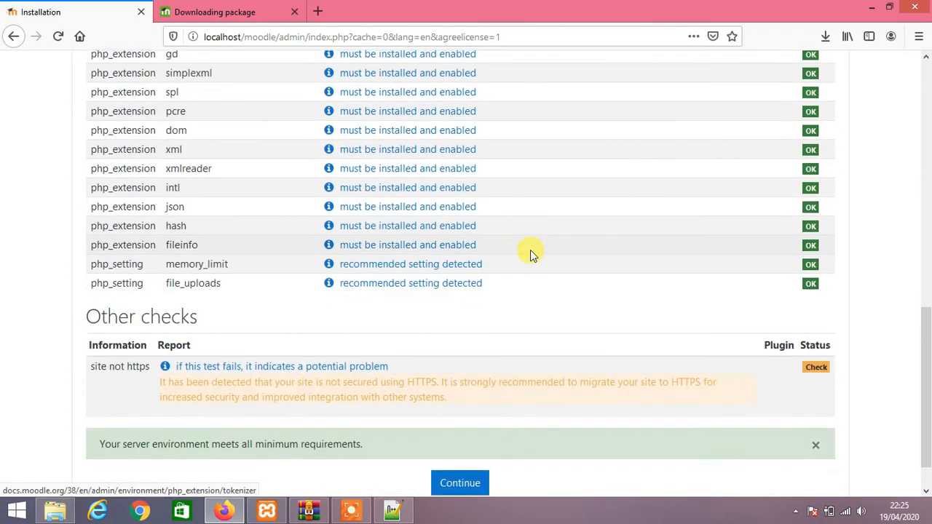
scroll(529, 243, "up", 1)
scroll(531, 247, "down", 2)
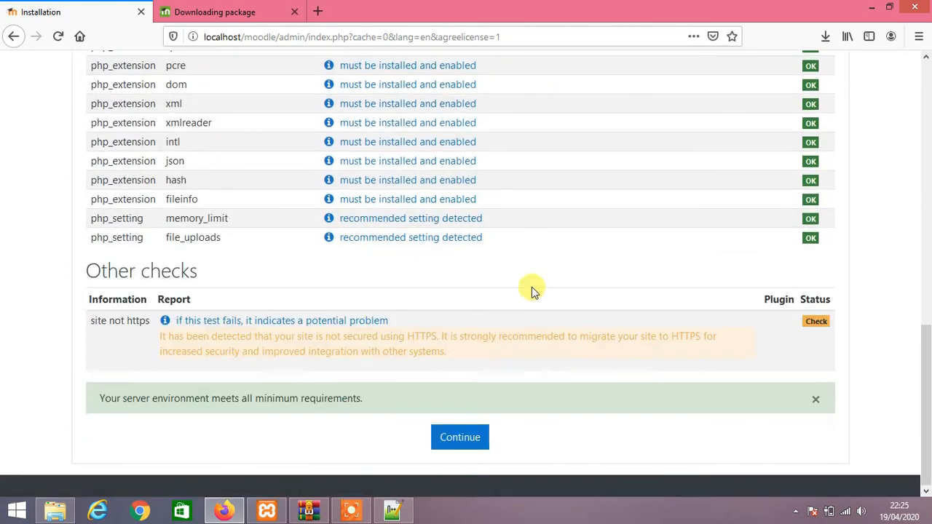
left_click(473, 437)
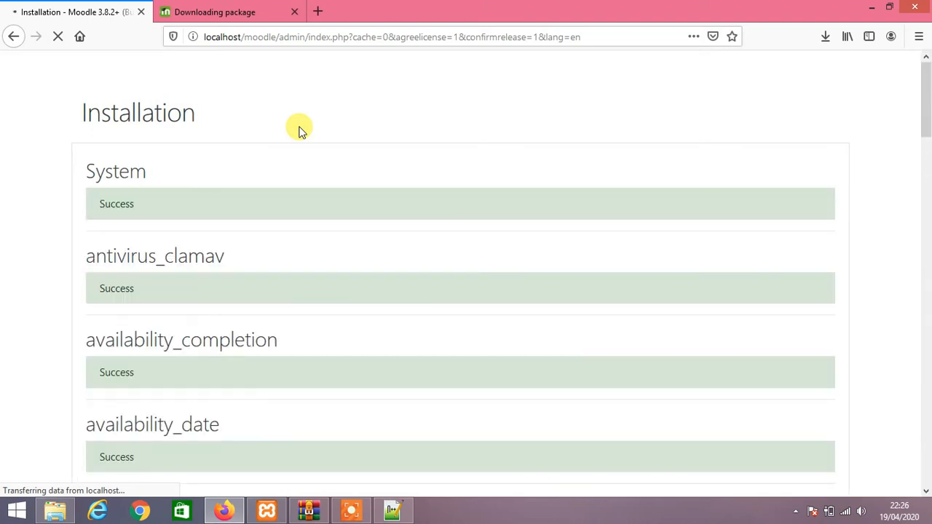
Scroll through the plugin installation results to confirm every plugin through logstore_standard reports Success.
scroll(296, 132, "down", 2)
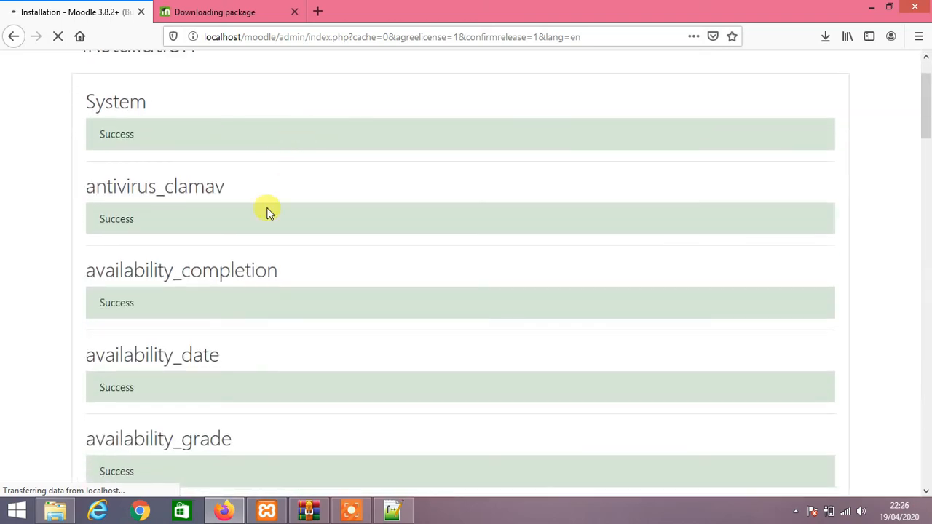
scroll(267, 211, "down", 3)
scroll(267, 208, "up", 3)
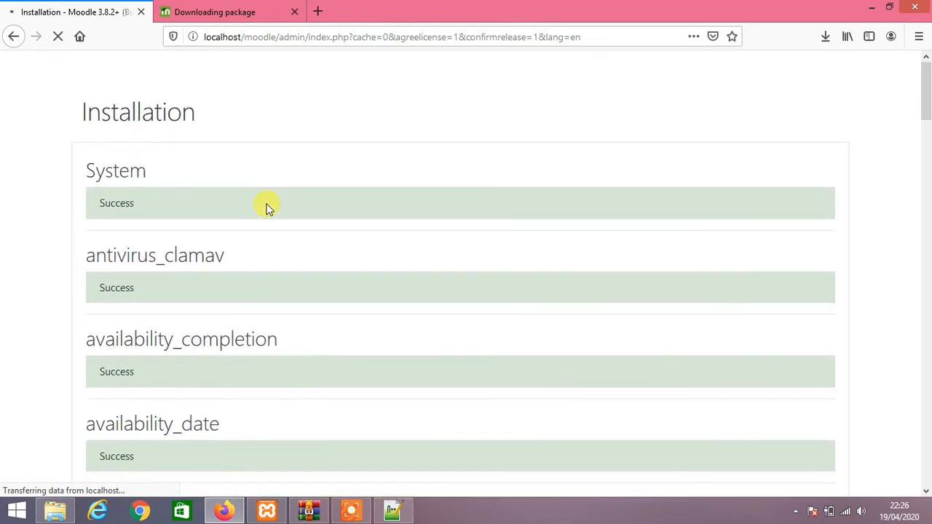
scroll(266, 209, "down", 10)
scroll(267, 209, "down", 15)
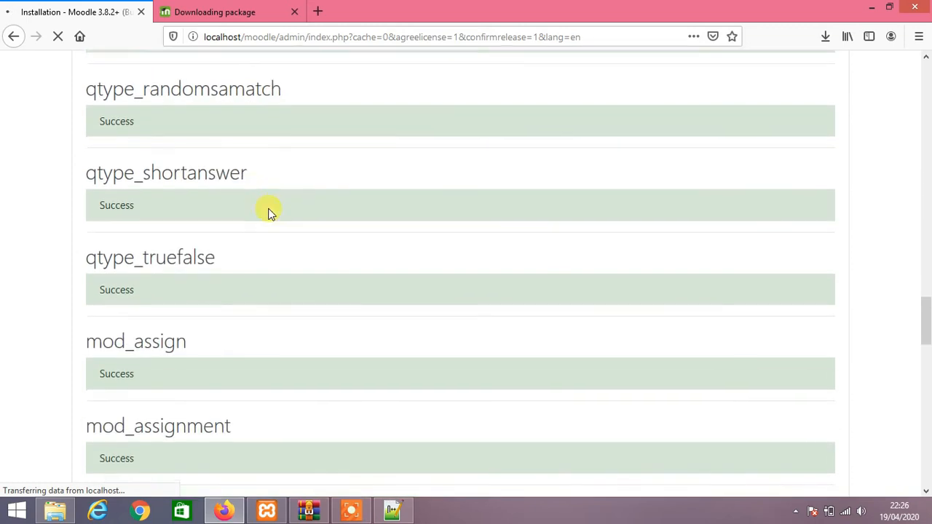
scroll(268, 211, "down", 16)
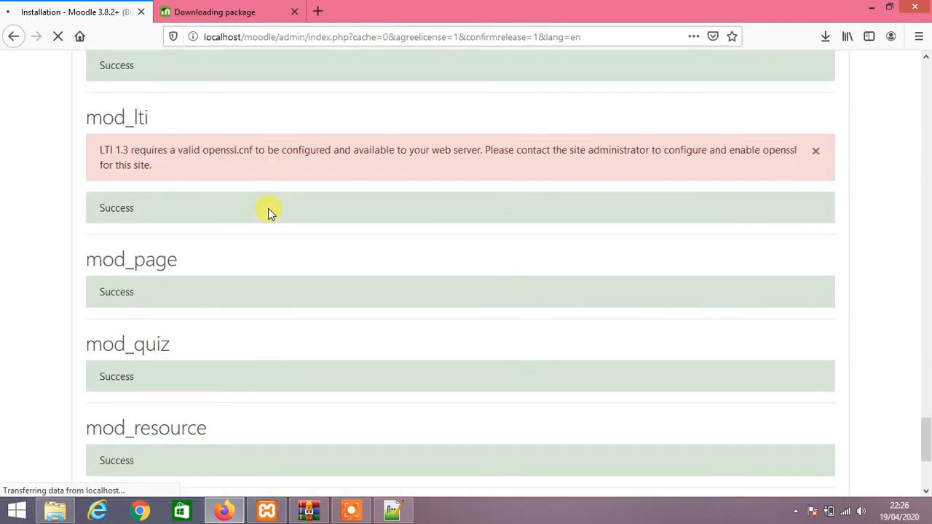
scroll(269, 212, "down", 13)
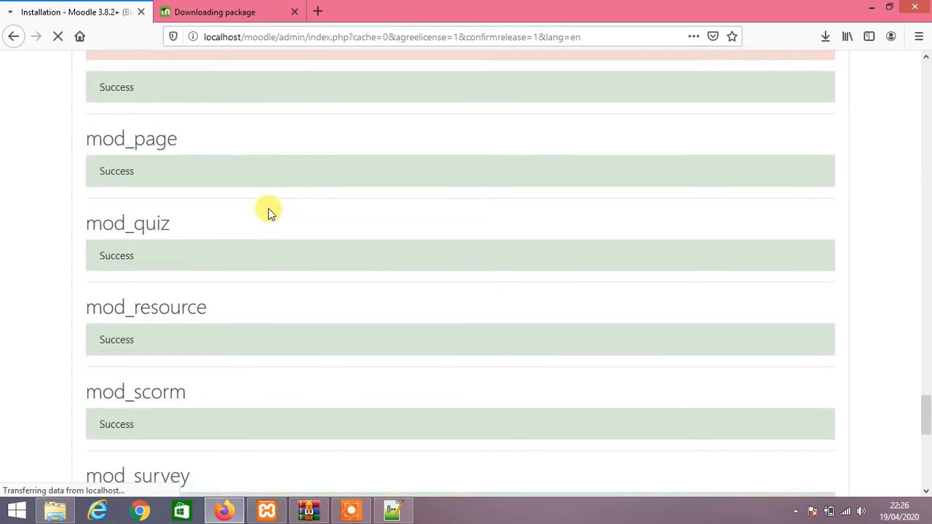
scroll(270, 215, "down", 20)
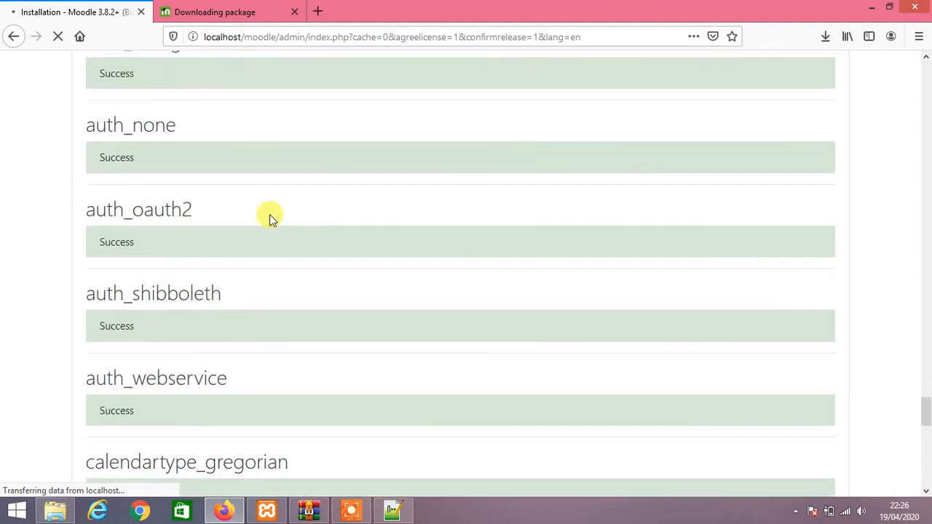
scroll(270, 215, "down", 10)
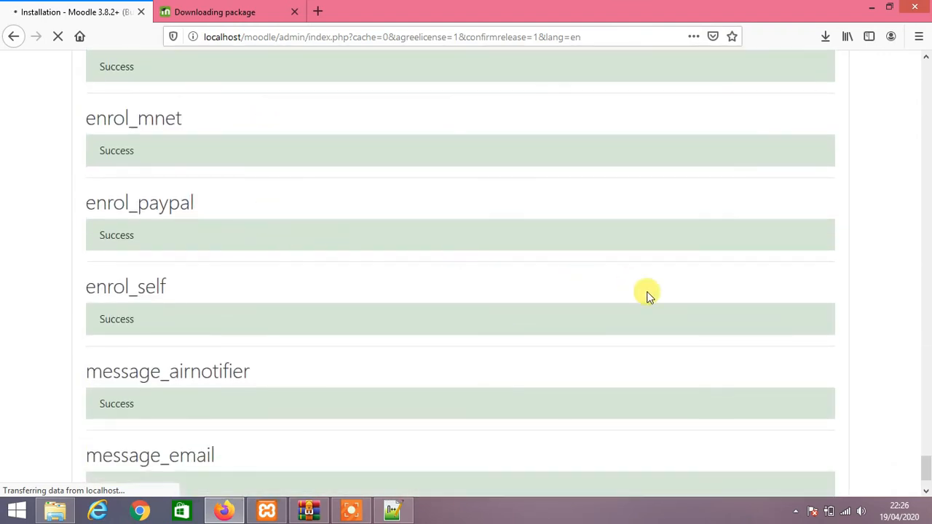
scroll(501, 229, "down", 4)
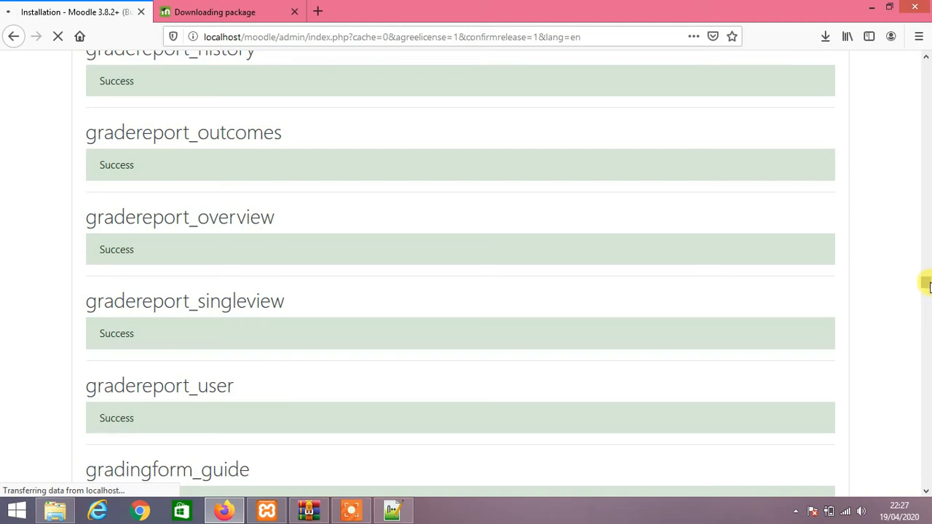
left_click_drag(927, 266, 926, 481)
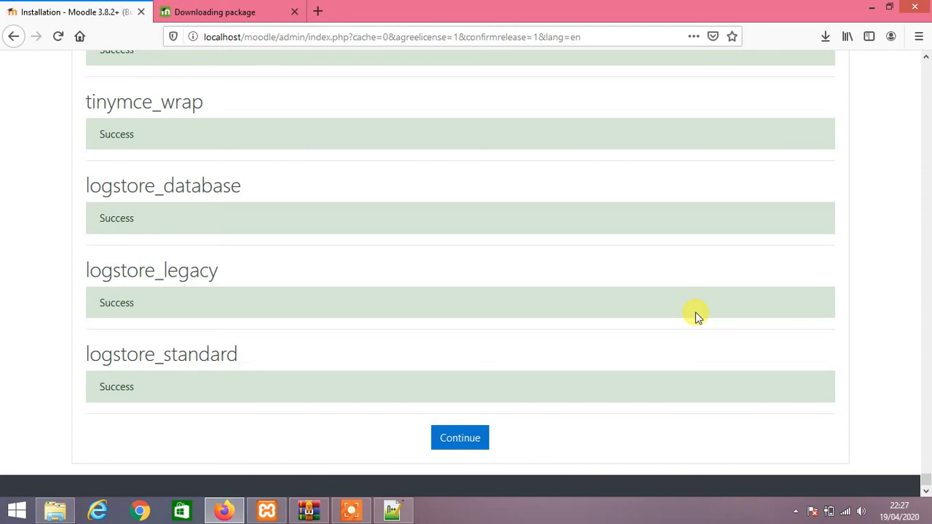
Continue past the plugin installation results to the administrator account form.
left_click(451, 449)
left_click(469, 437)
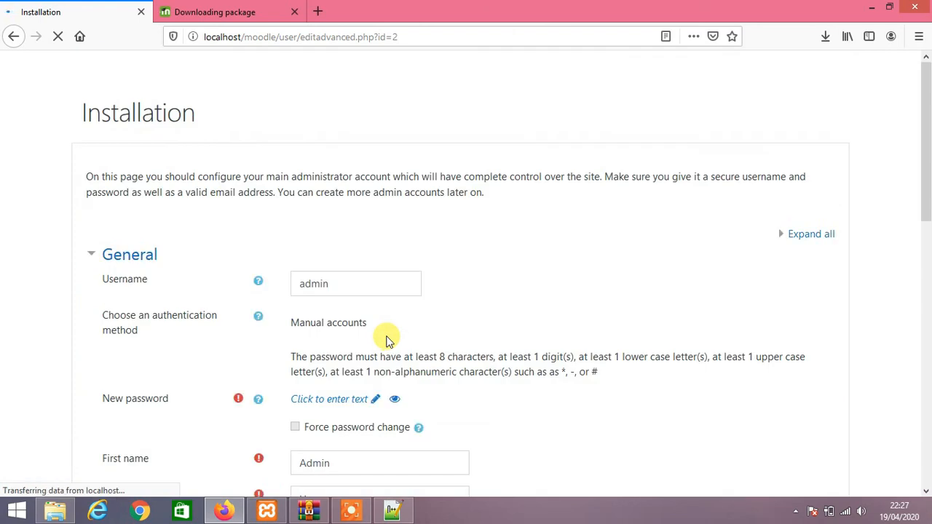
scroll(413, 234, "down", 3)
scroll(413, 234, "up", 2)
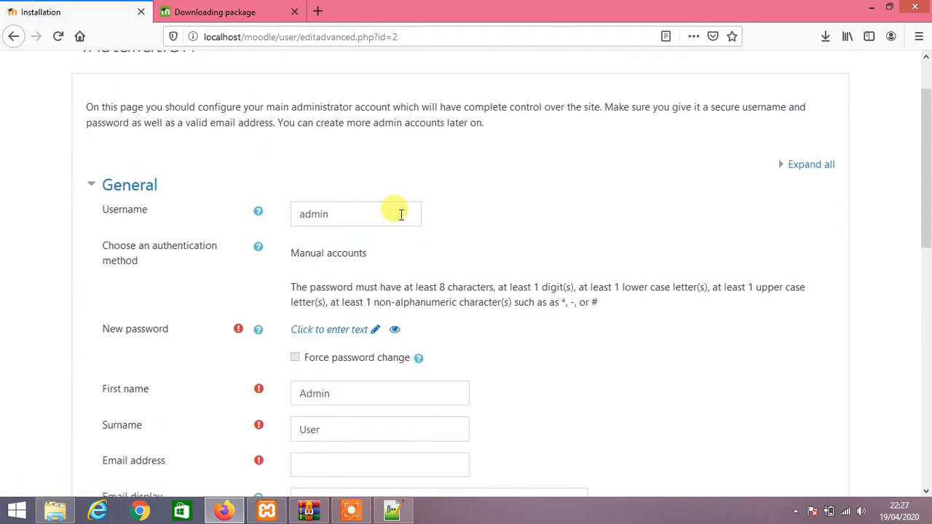
Check the prefilled username admin and get the New password field ready for entry.
left_click(401, 214)
left_click(478, 197)
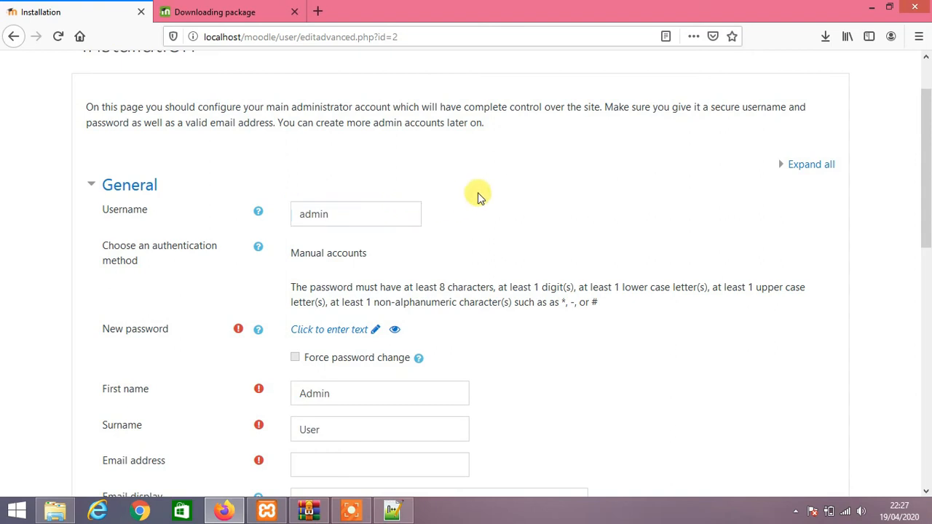
scroll(478, 195, "up", 1)
scroll(477, 194, "down", 3)
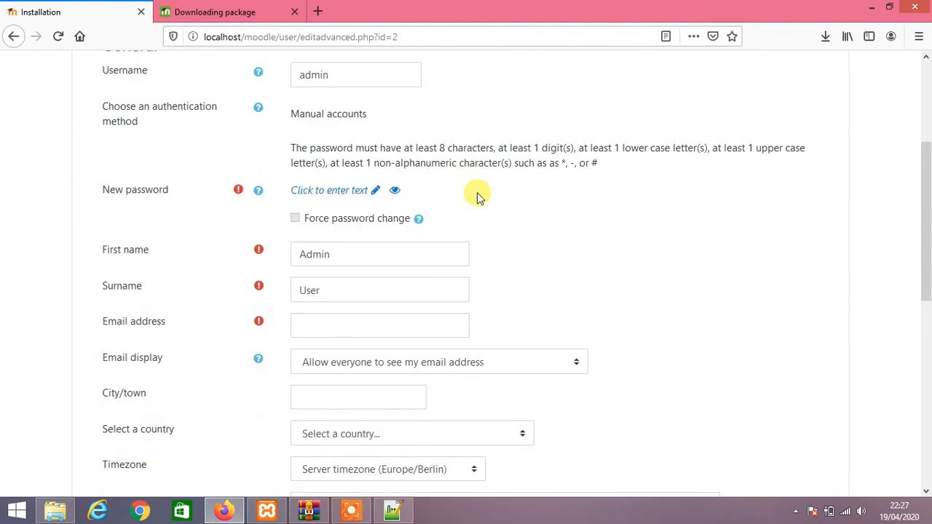
scroll(475, 196, "up", 2)
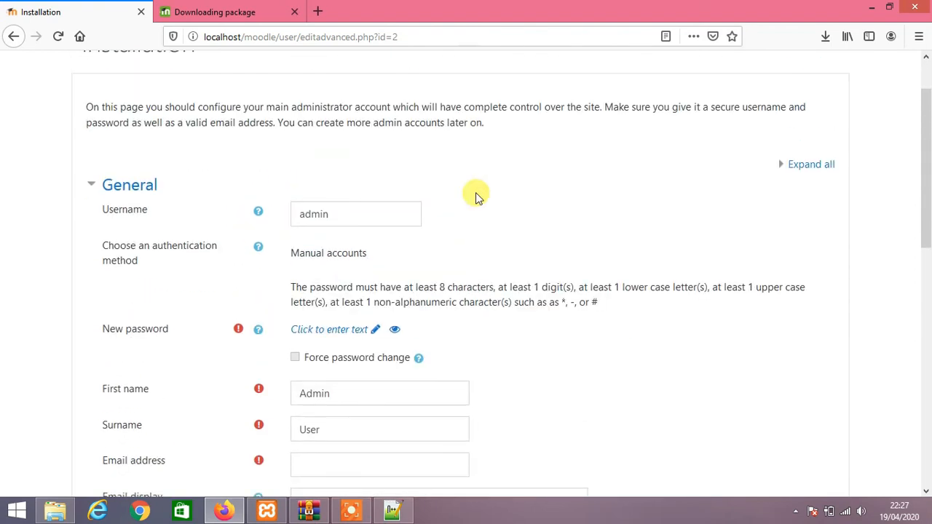
left_click(339, 212)
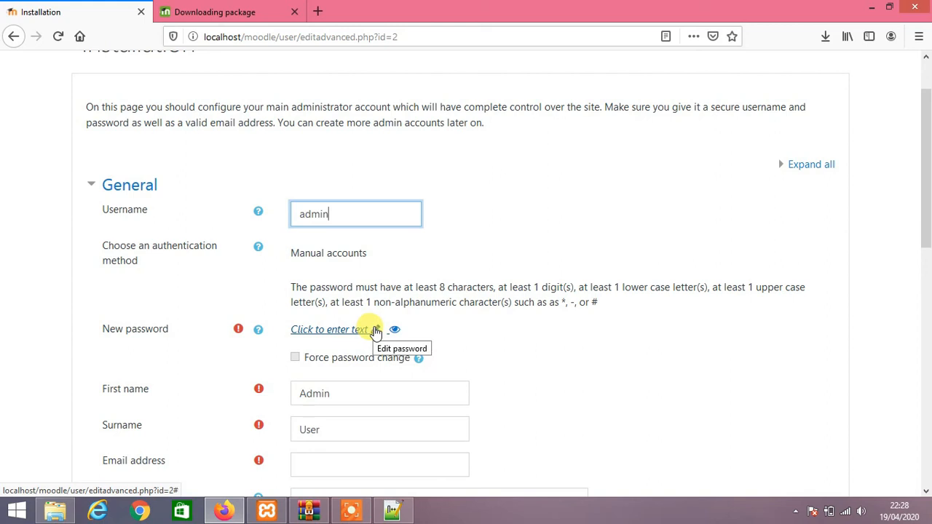
left_click(373, 330)
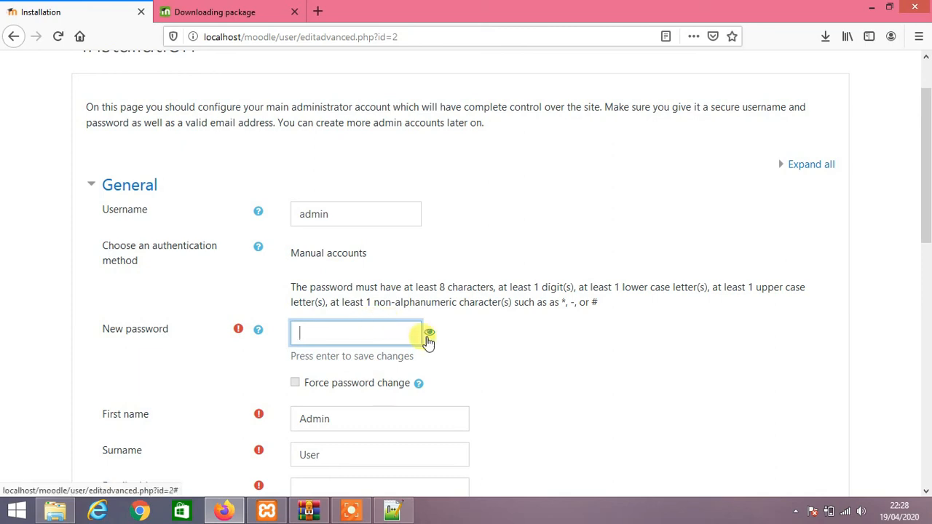
Enter the admin account password, revealing it as plain text to verify it.
left_click(423, 335)
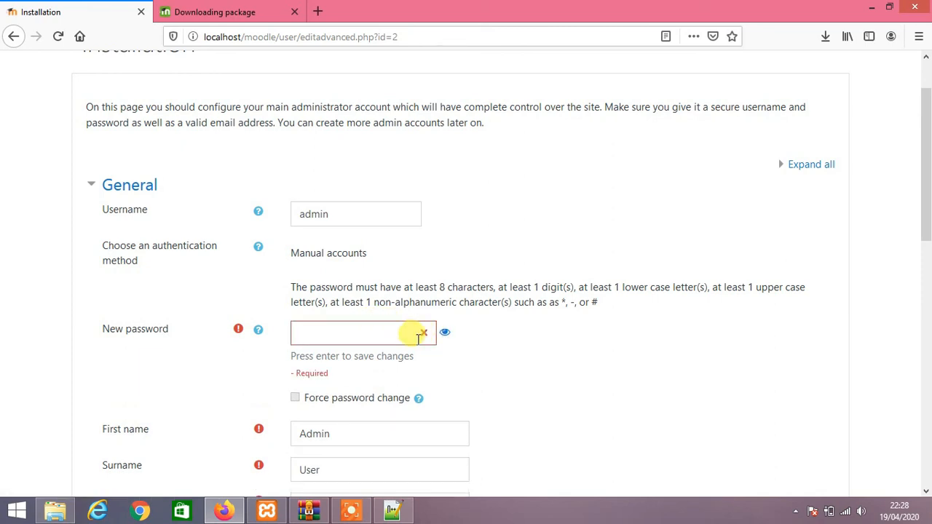
left_click(419, 336)
type("•")
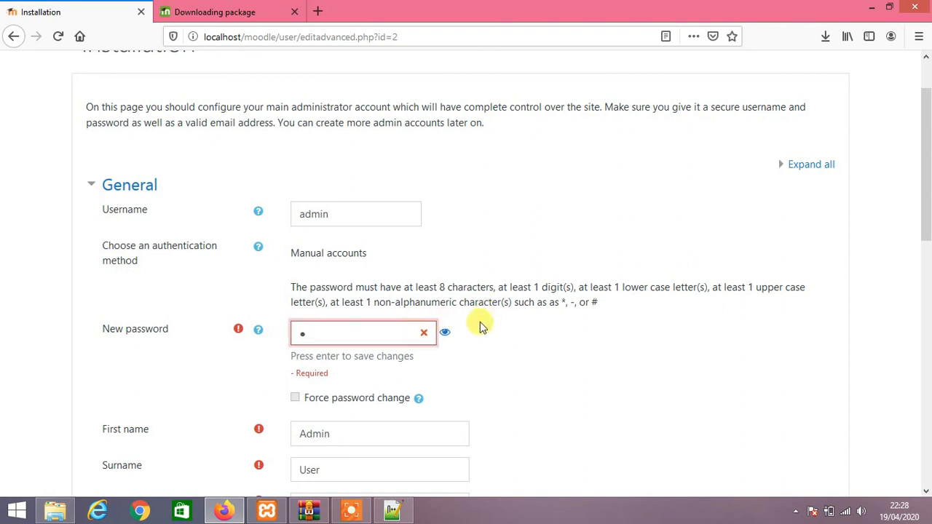
left_click(445, 336)
left_click(367, 341)
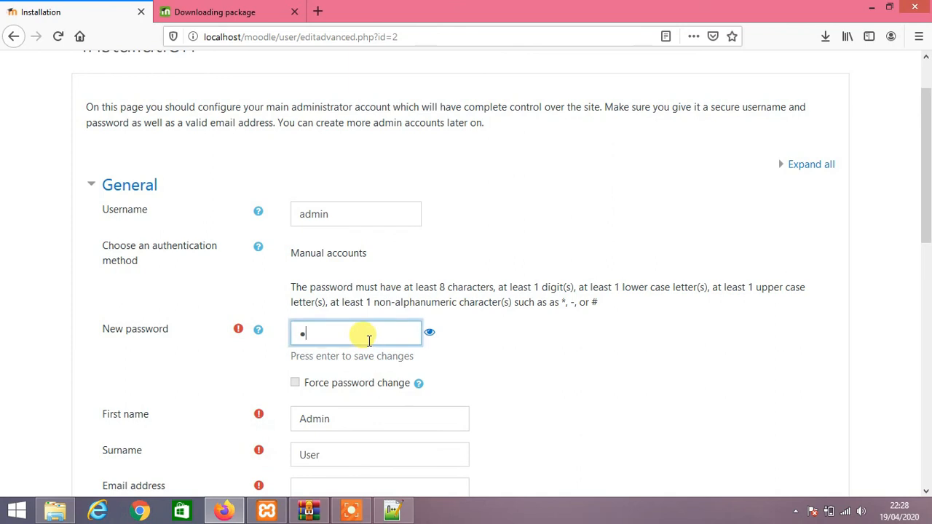
key("BackSpace")
type("•")
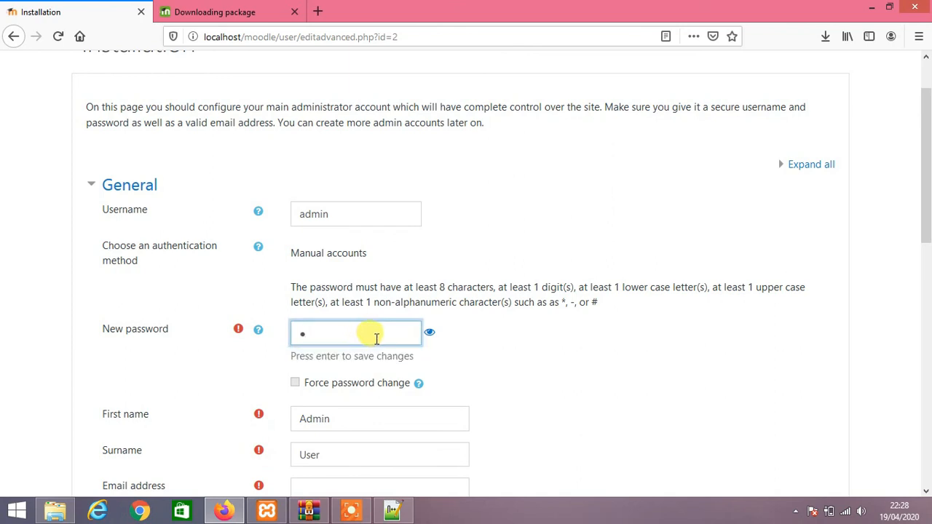
left_click(429, 332)
left_click(372, 333)
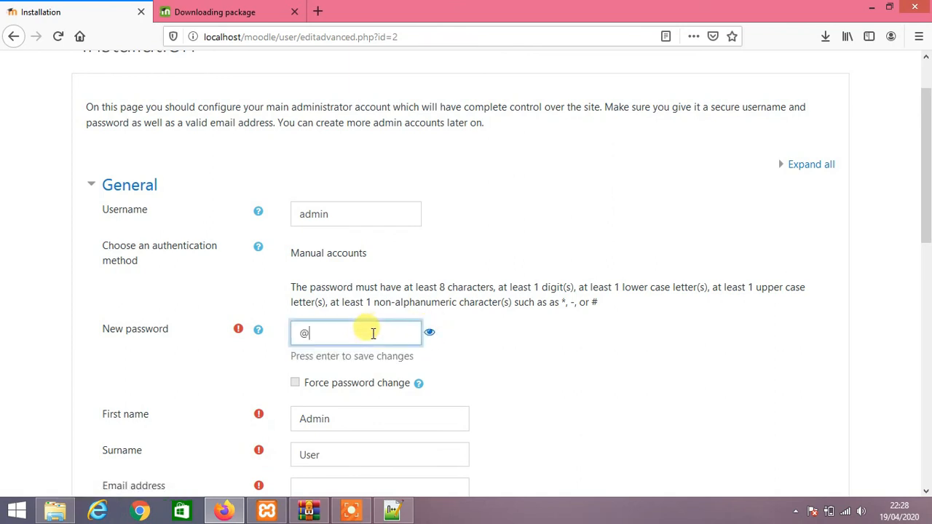
type("Admin123")
Fill in the admin's e-mail address and save the profile with Update profile.
scroll(368, 302, "down", 2)
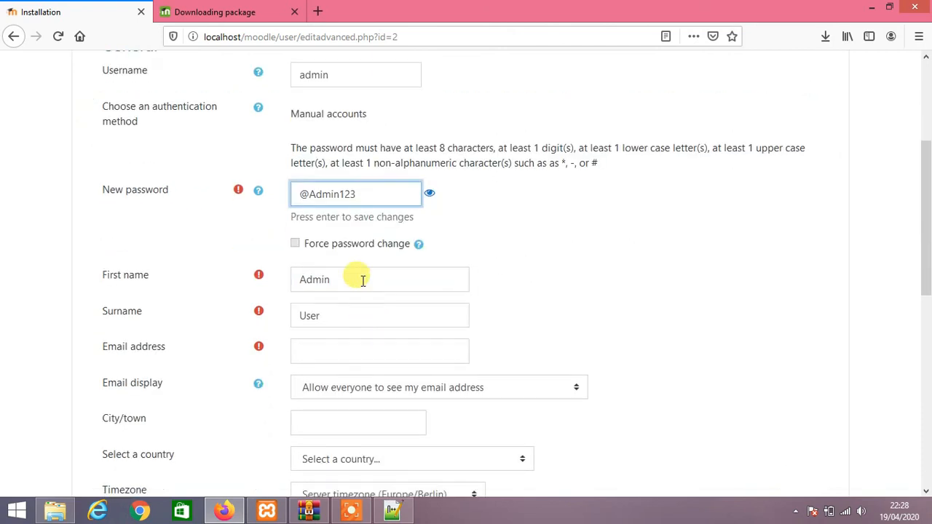
left_click(352, 348)
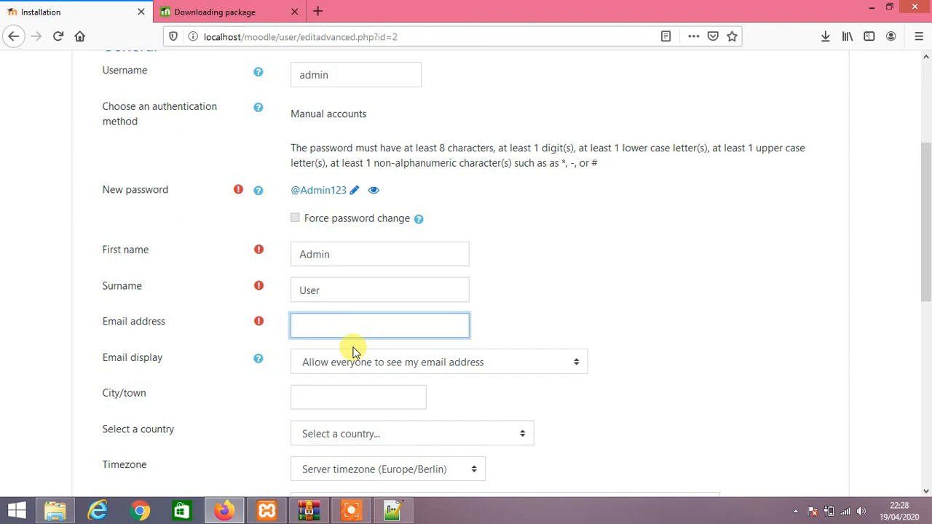
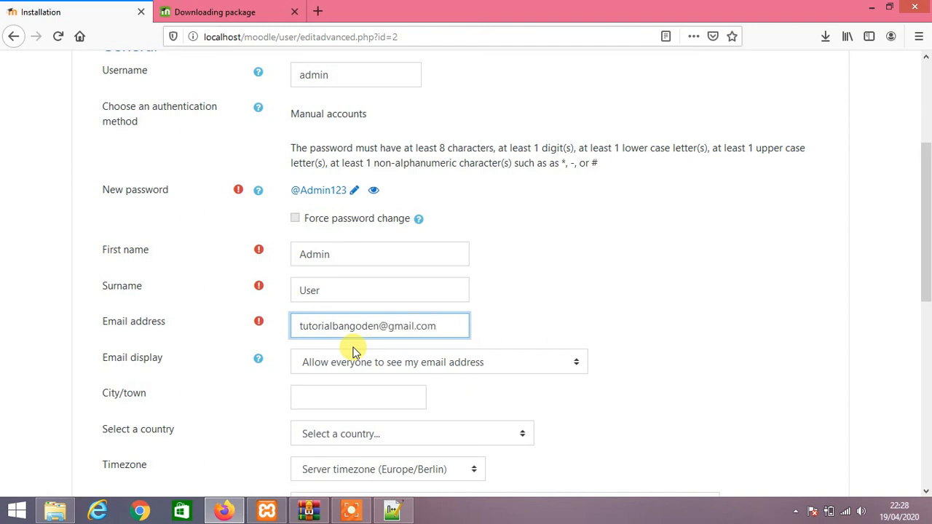
scroll(354, 350, "down", 3)
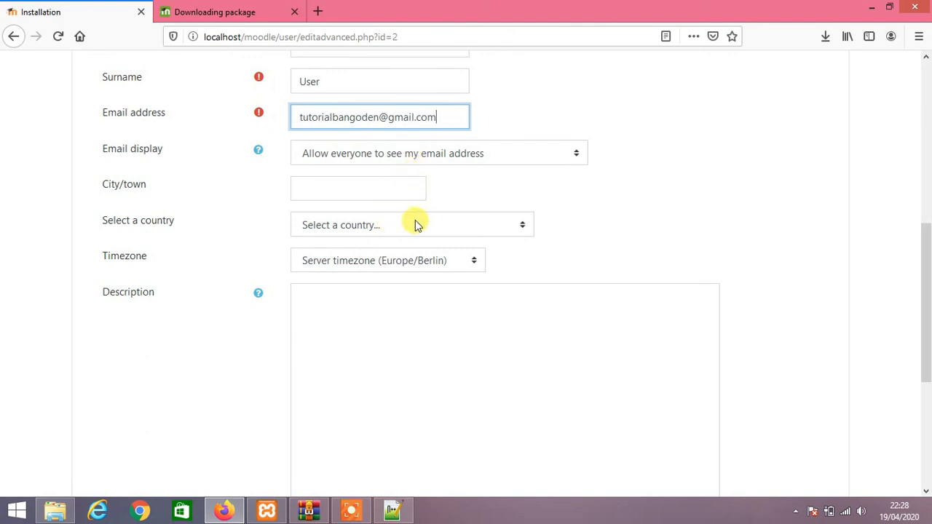
scroll(370, 233, "down", 4)
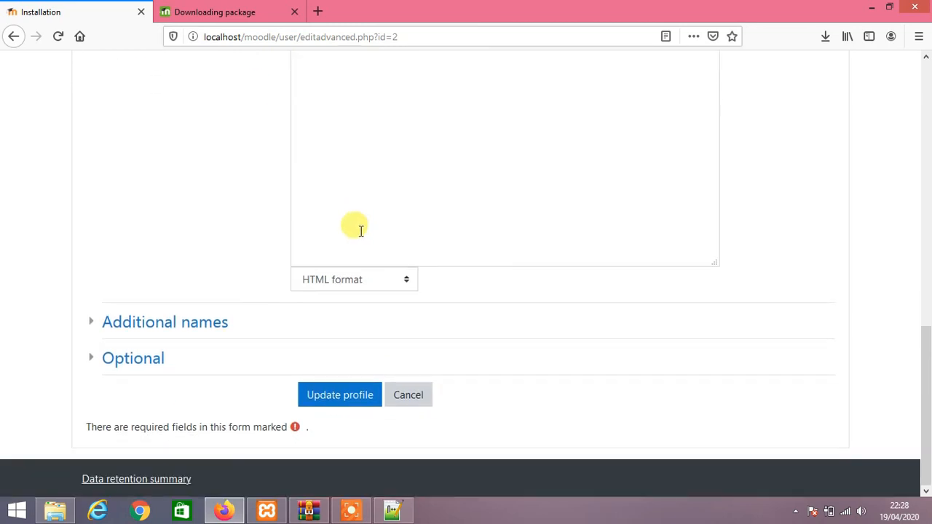
left_click(341, 396)
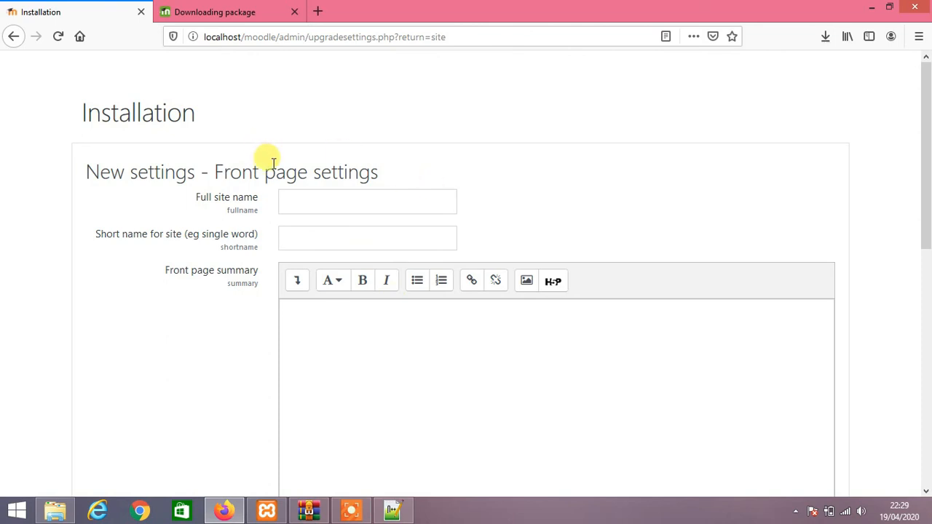
scroll(272, 167, "down", 4)
scroll(273, 167, "up", 4)
Enter 'SD Ceria' as both full site name and short name, then save the front page settings.
left_click(320, 201)
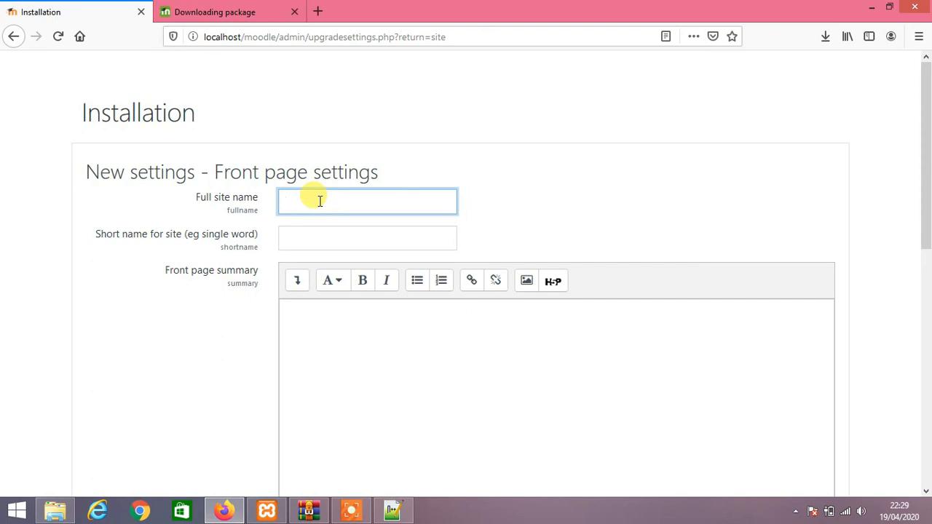
type("SD")
type(" Cena")
left_click(325, 233)
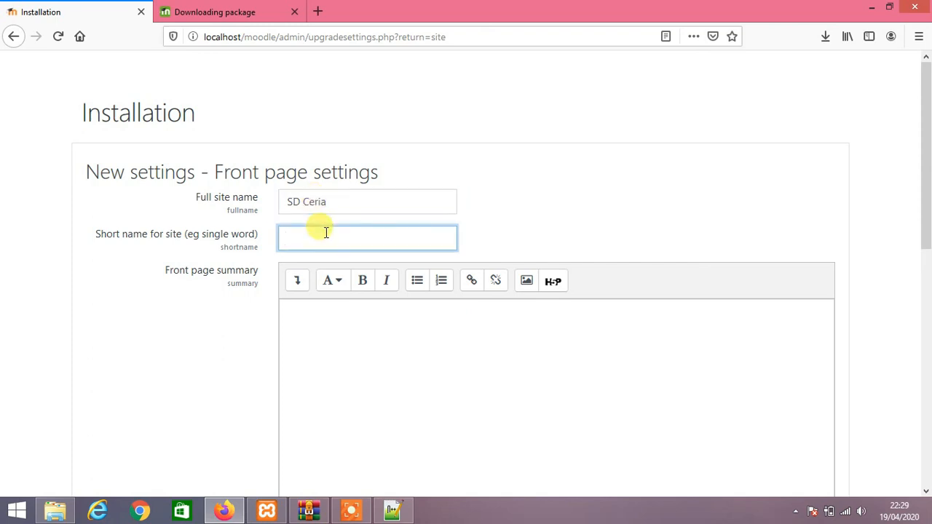
type("SD Ceria")
scroll(376, 244, "down", 3)
left_click(375, 219)
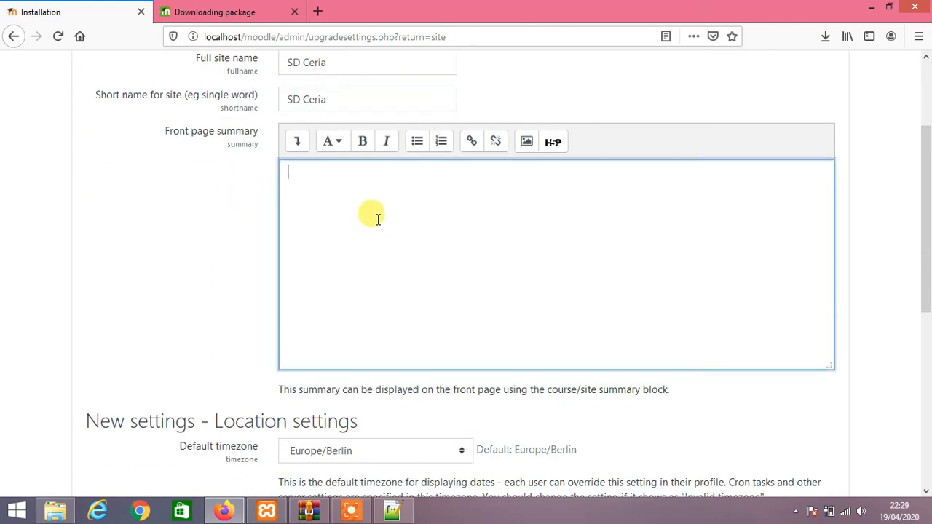
scroll(368, 211, "down", 8)
left_click(143, 413)
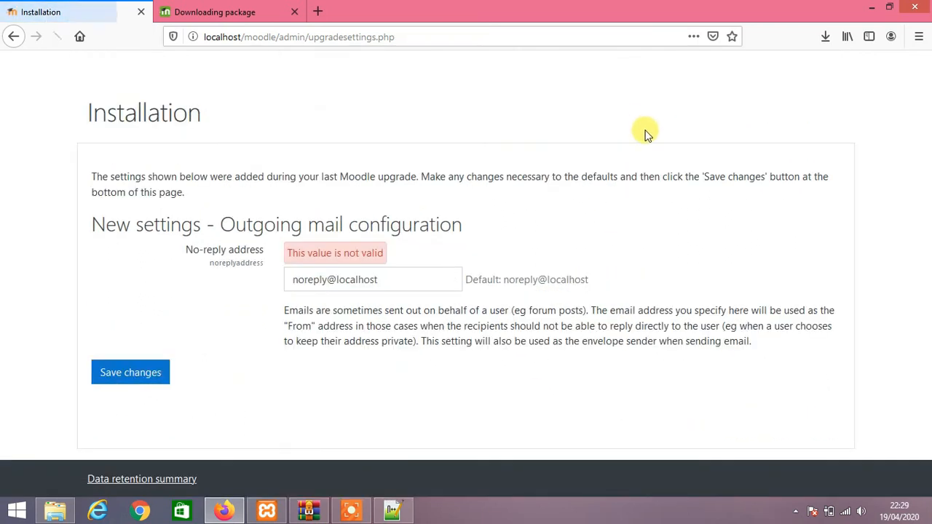
Replace the invalid noreply@localhost no-reply address with the admin's e-mail and save.
left_click(421, 283)
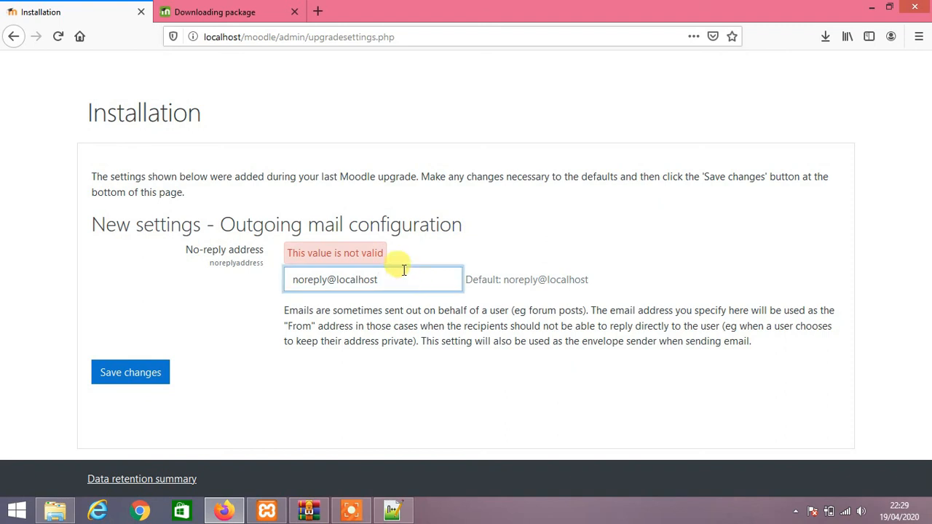
left_click(144, 373)
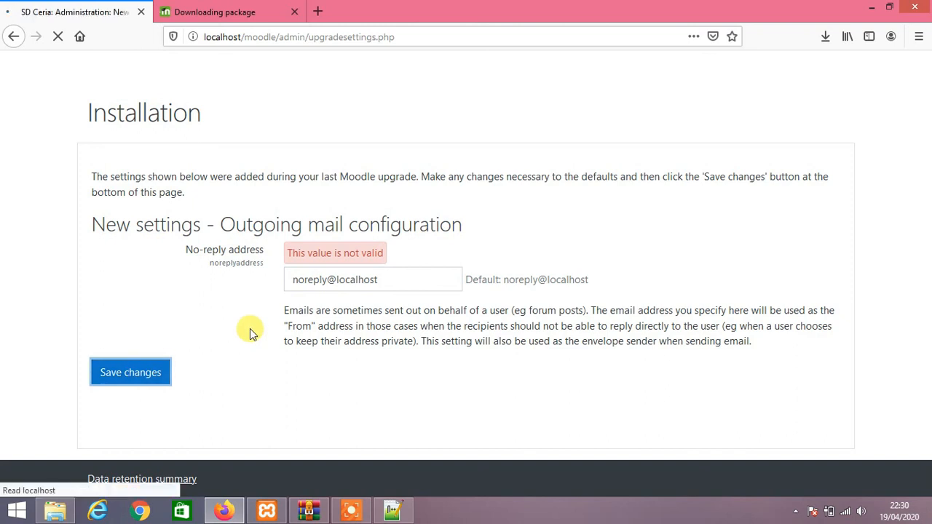
left_click_drag(420, 280, 279, 295)
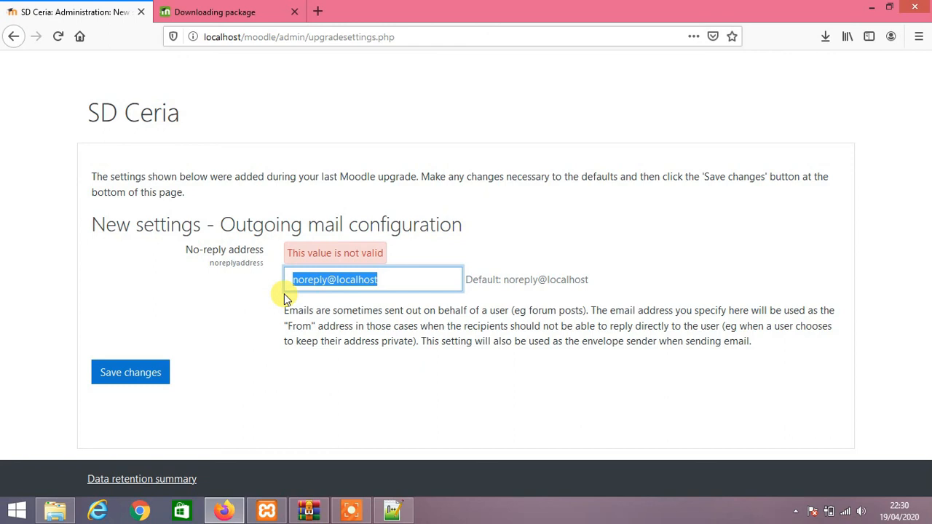
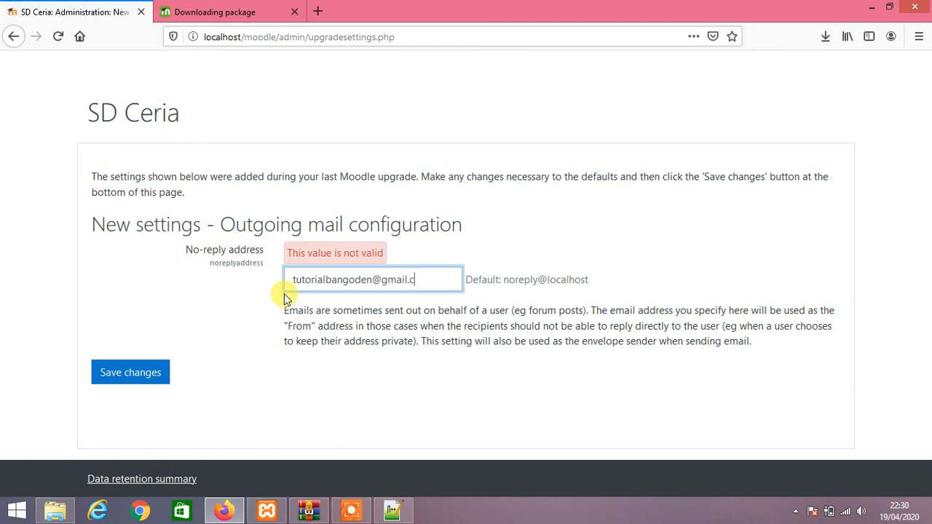
left_click(133, 373)
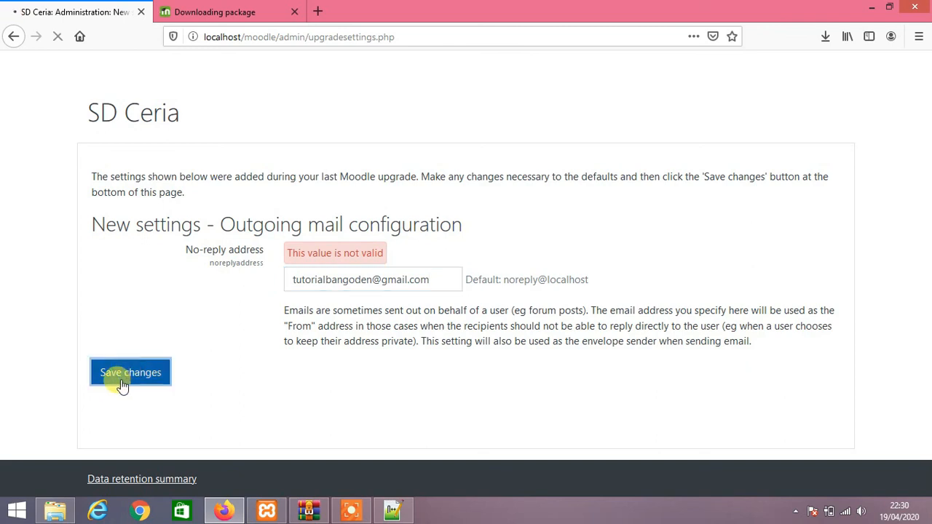